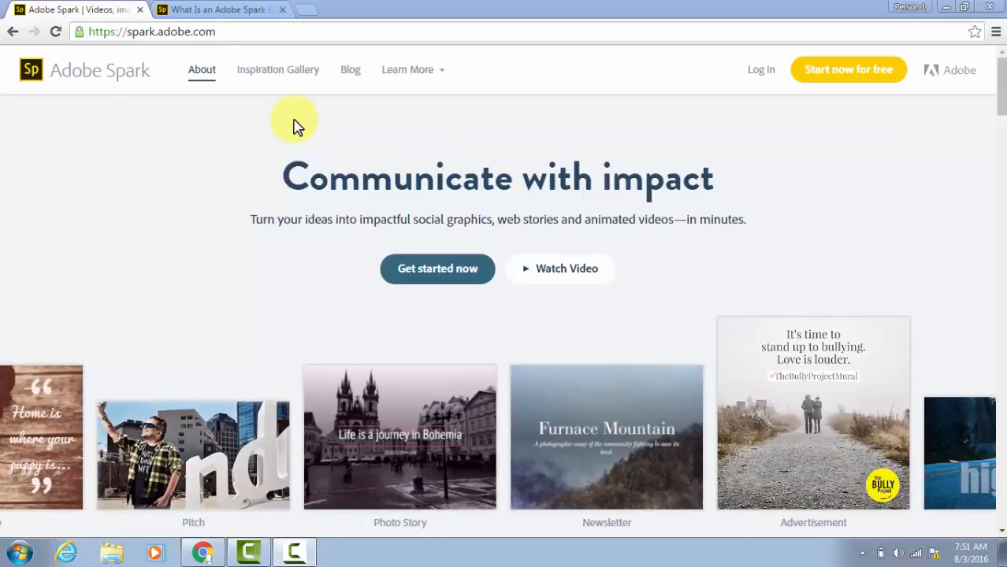
Switch to the "What Is an Adobe Spark Page?" example and examine its intro text, photo grid, captioned single image and quote
click(219, 16)
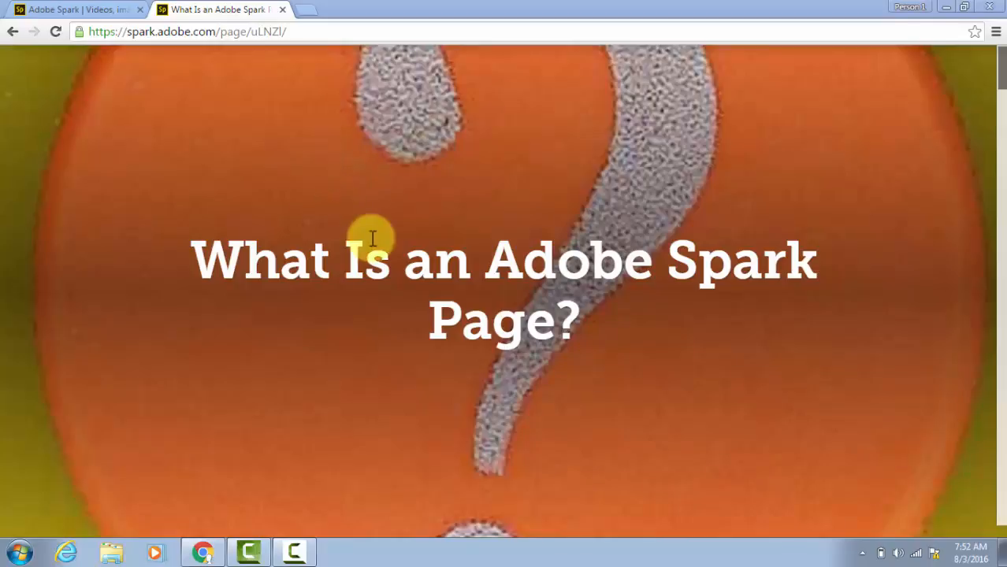
scroll(593, 201, down, 1)
scroll(591, 196, down, 2)
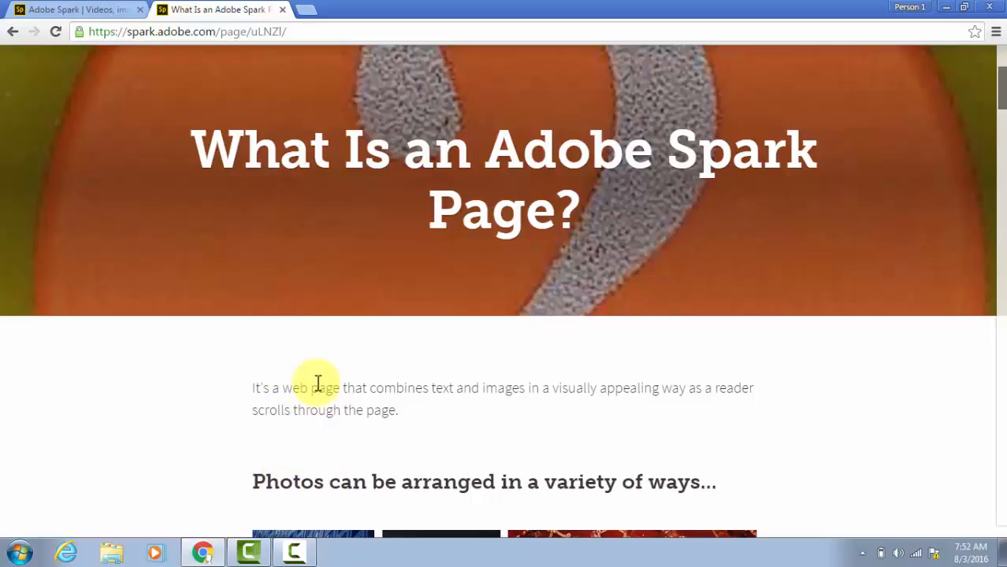
scroll(268, 359, down, 3)
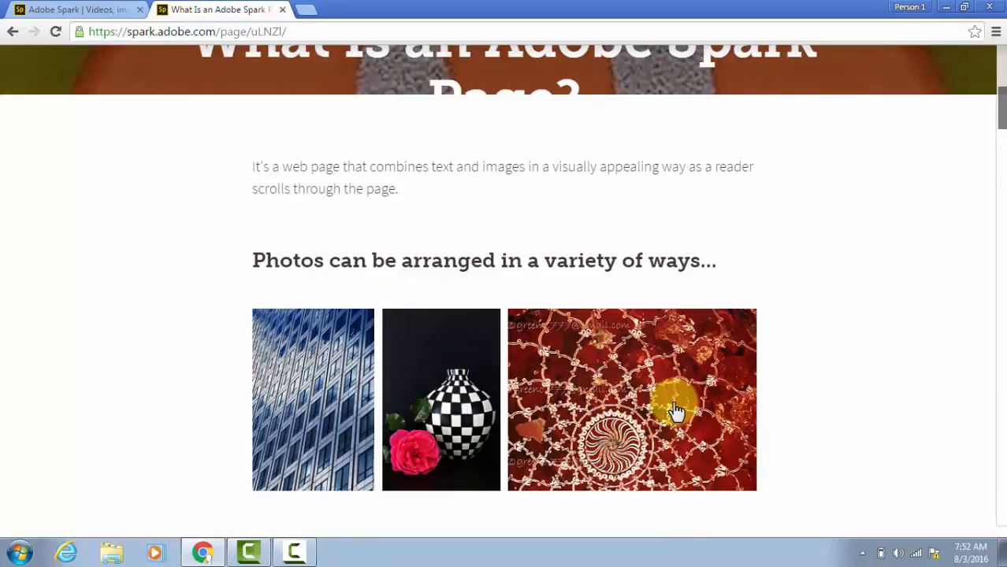
scroll(394, 335, down, 1)
scroll(185, 394, down, 1)
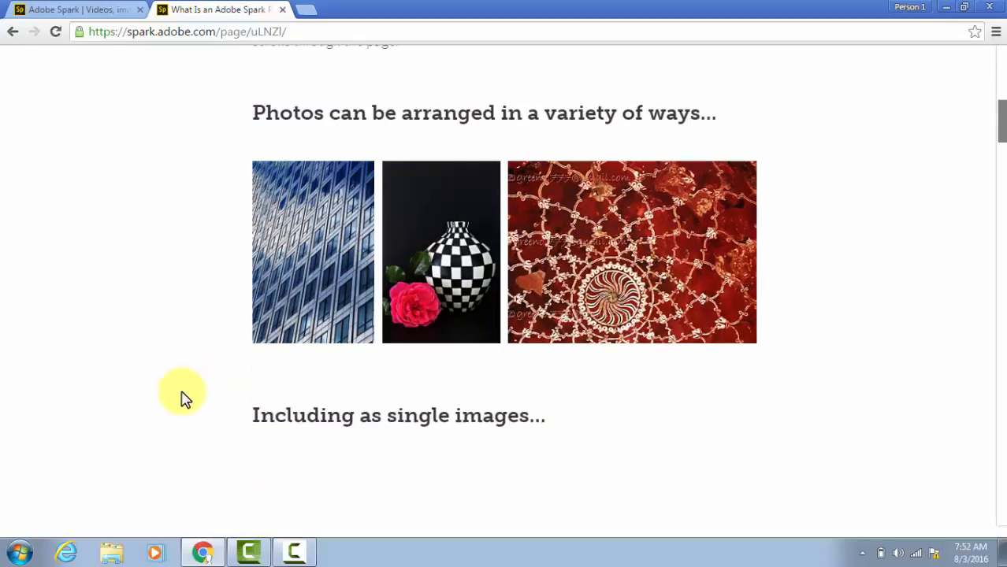
scroll(194, 351, down, 1)
scroll(111, 432, down, 1)
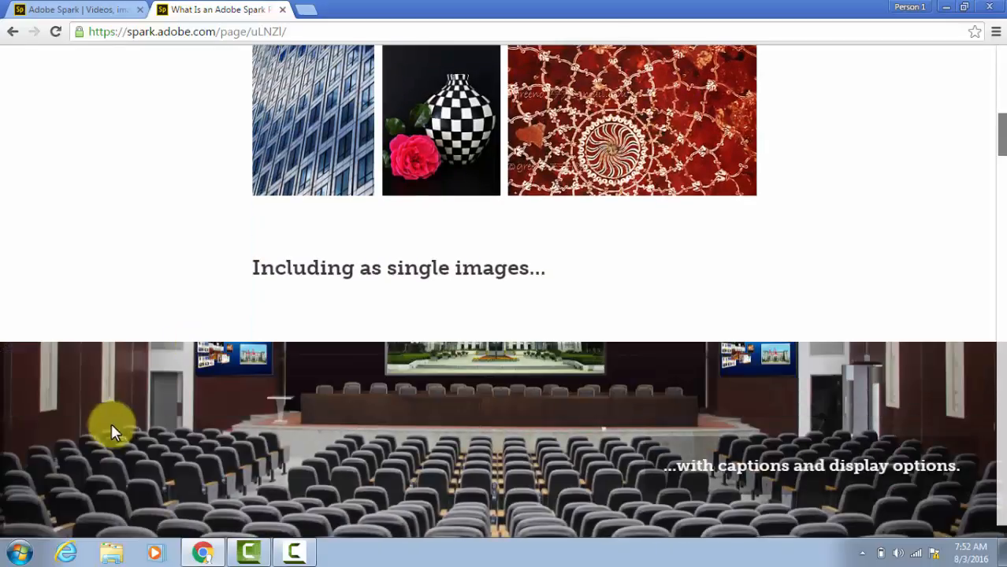
scroll(456, 309, down, 2)
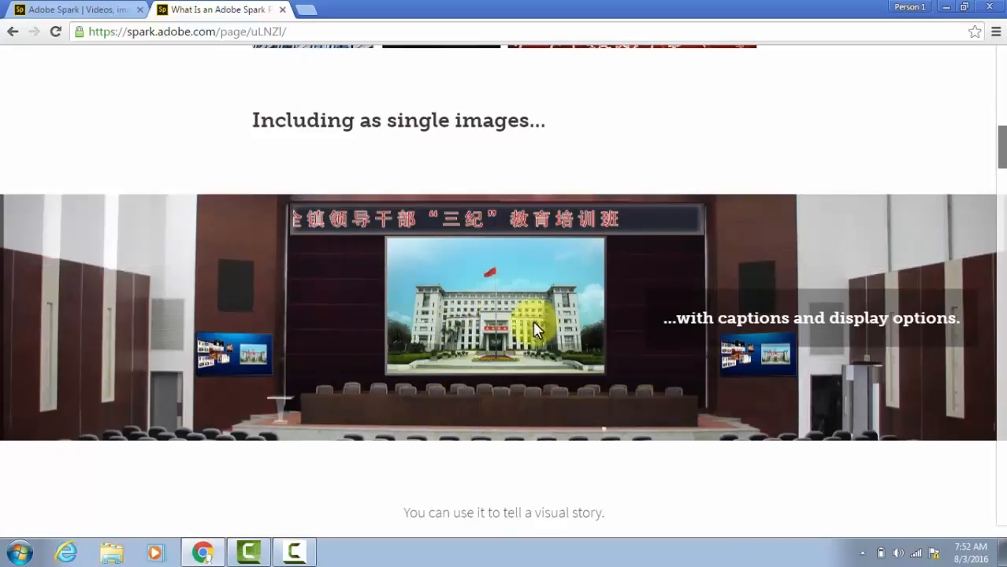
scroll(289, 295, down, 2)
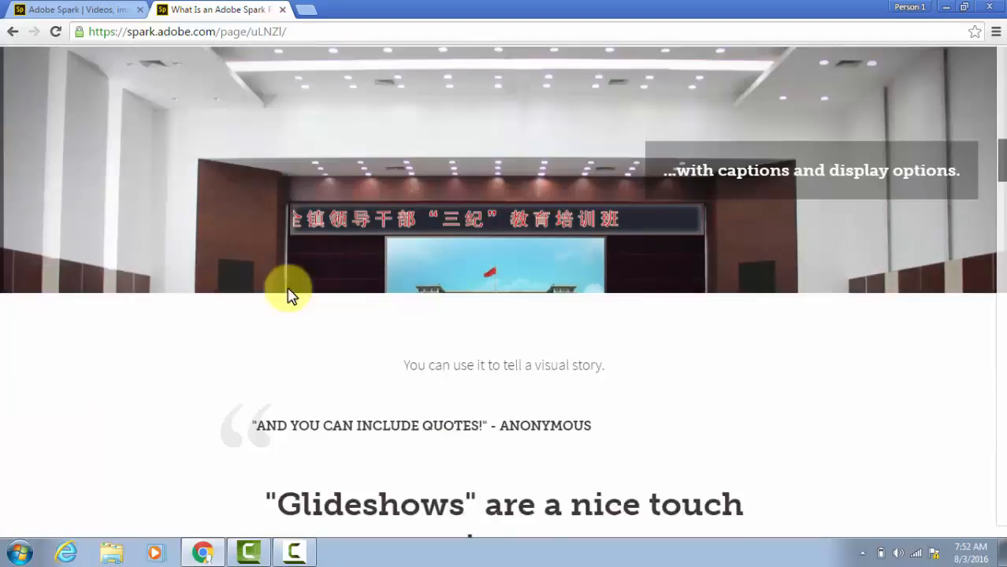
scroll(288, 296, down, 3)
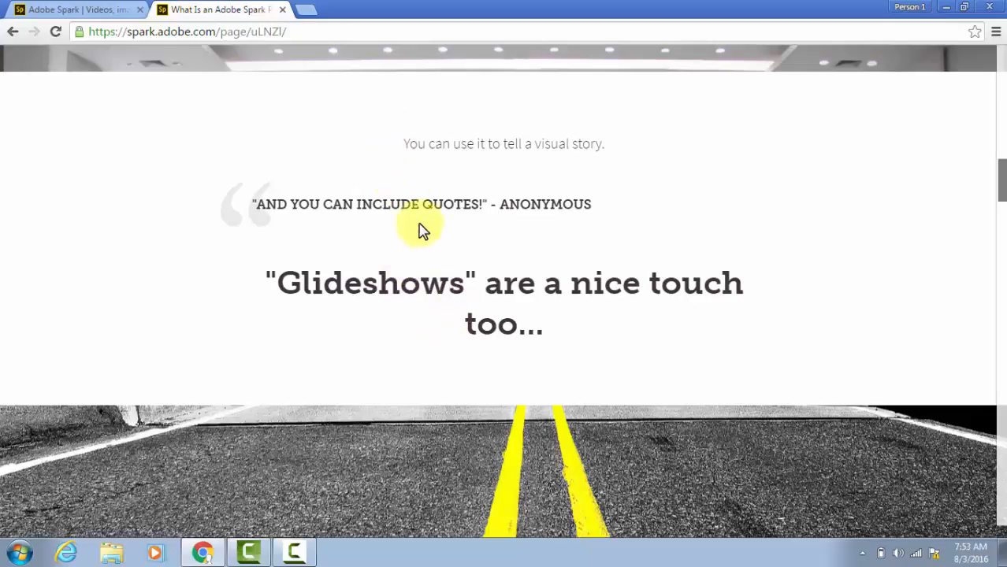
Examine the example page's Glideshow section, including its full-width background images and overlaid text captions
scroll(390, 291, down, 1)
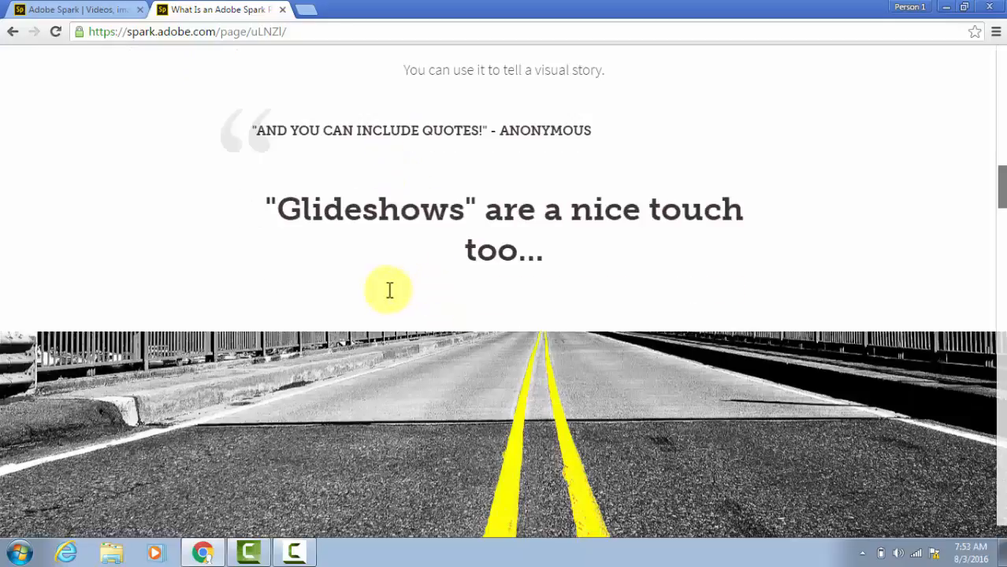
scroll(389, 290, down, 3)
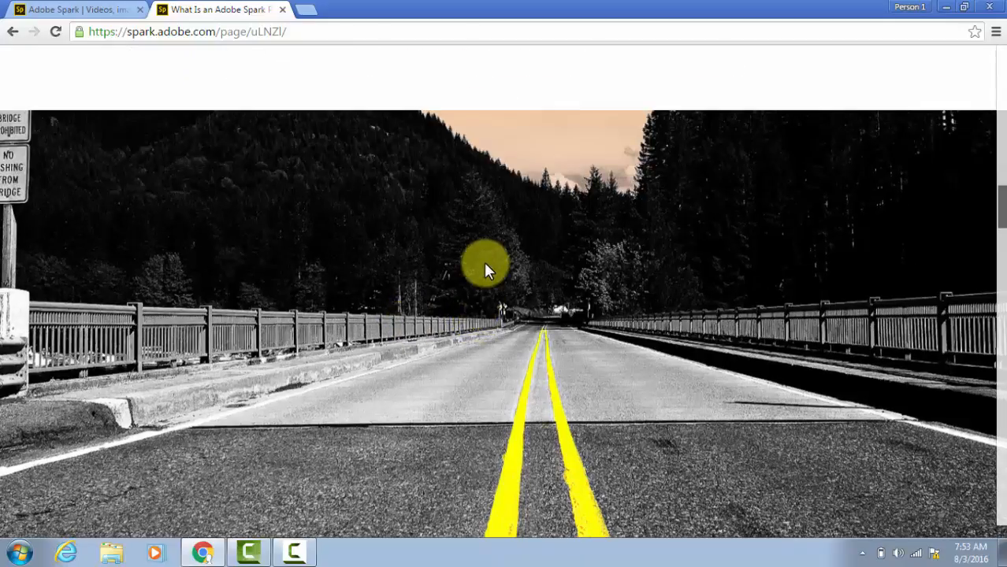
scroll(472, 264, down, 3)
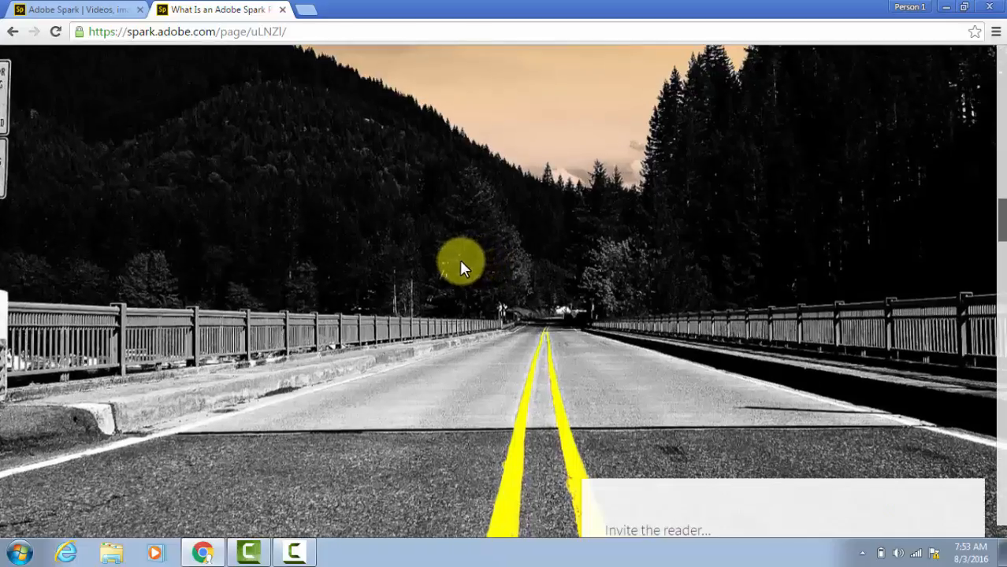
scroll(458, 259, down, 1)
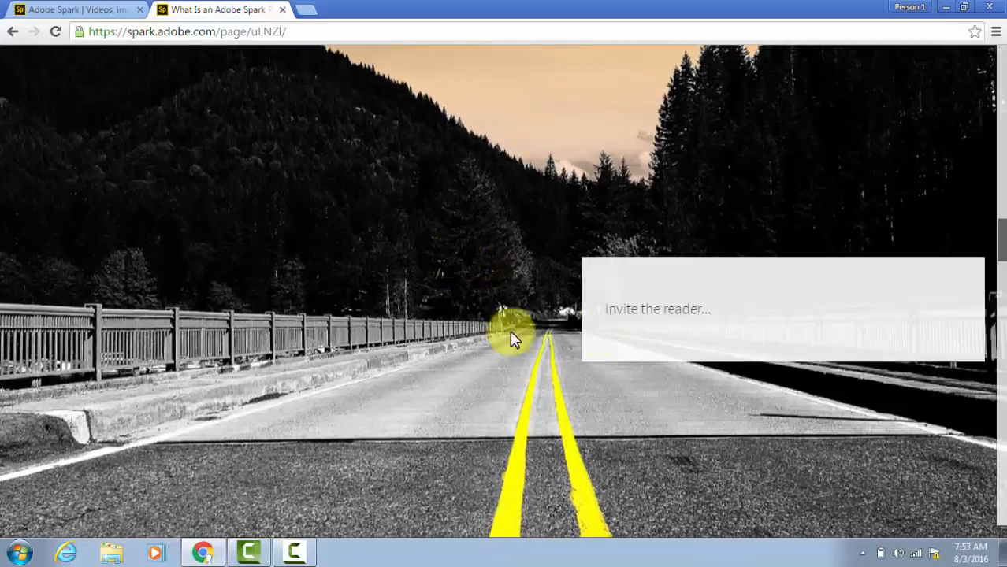
scroll(472, 278, down, 3)
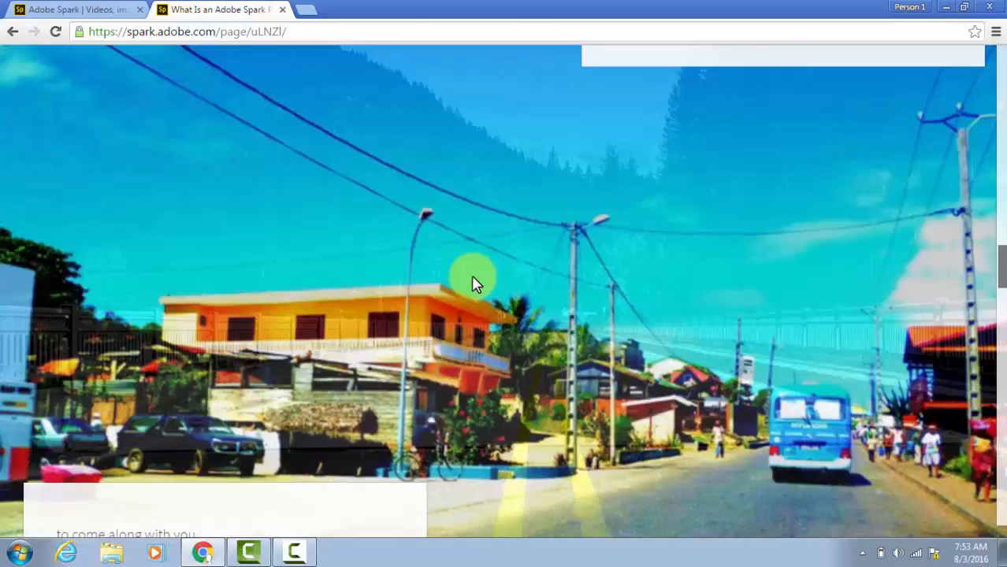
scroll(472, 277, down, 1)
scroll(472, 278, down, 3)
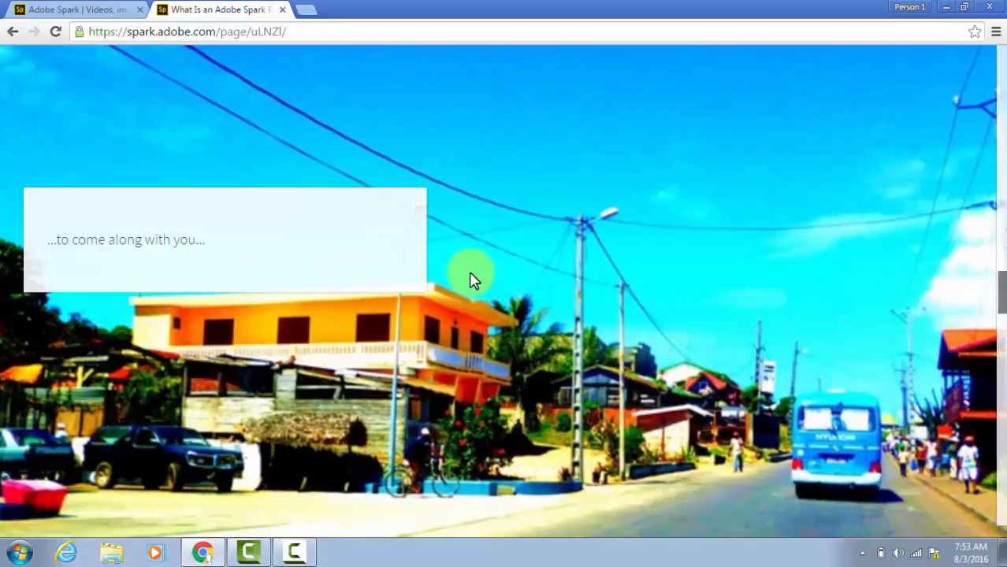
scroll(530, 273, down, 5)
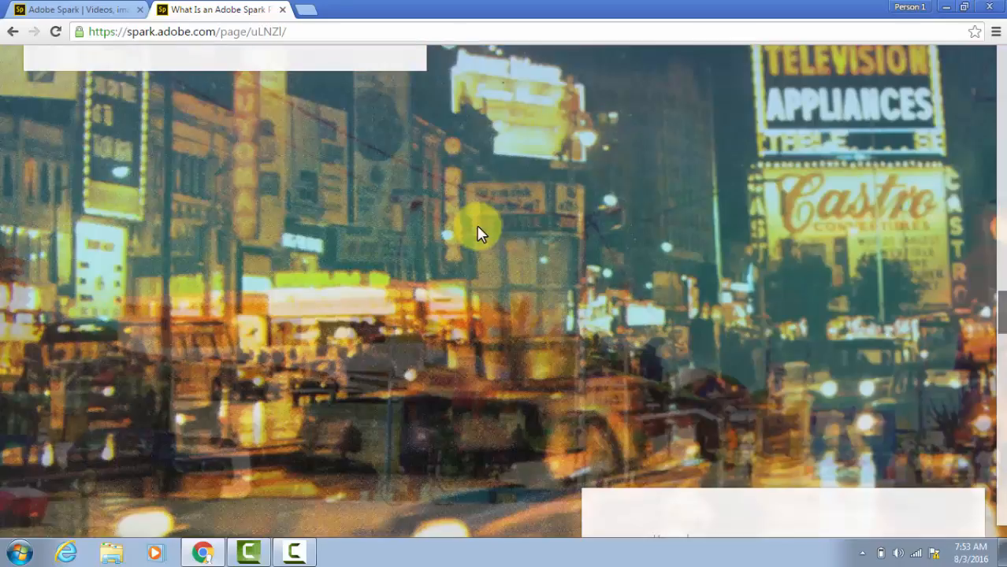
scroll(475, 232, down, 1)
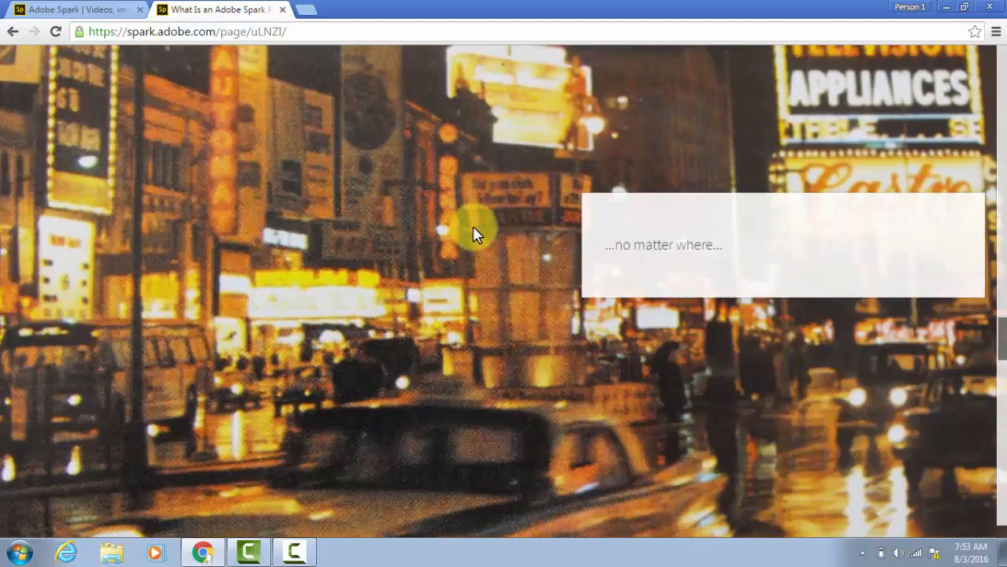
scroll(349, 221, down, 3)
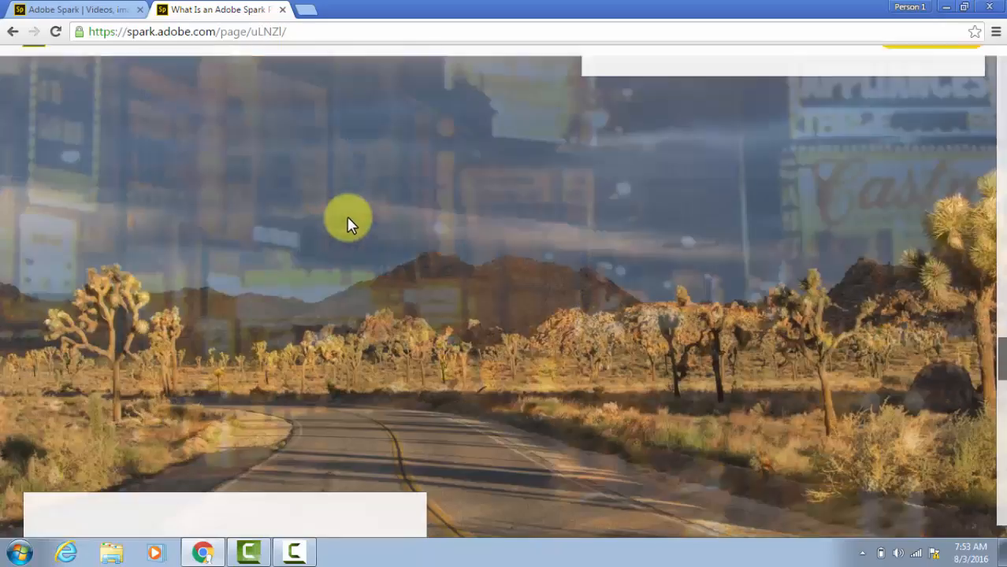
scroll(386, 197, down, 1)
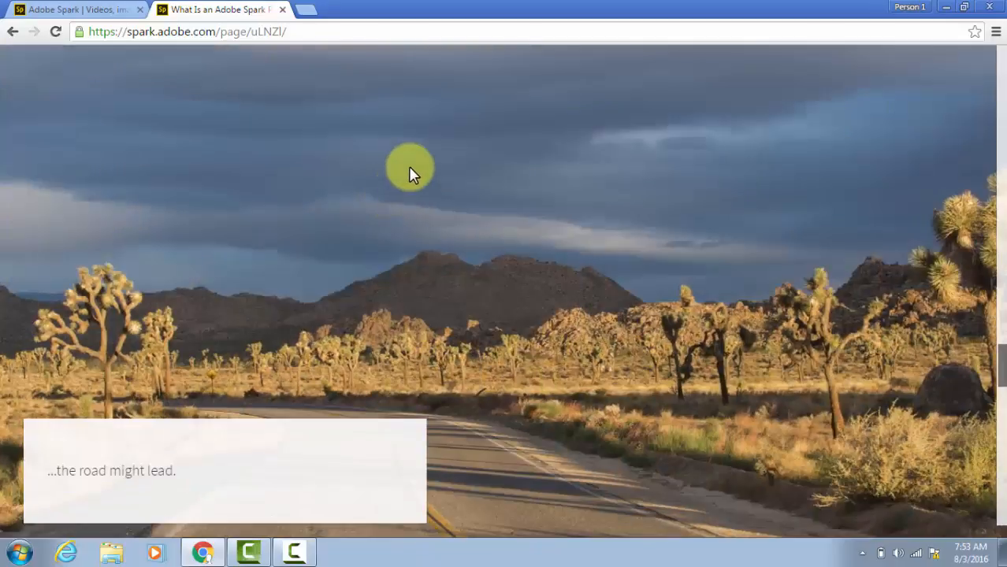
scroll(410, 173, down, 5)
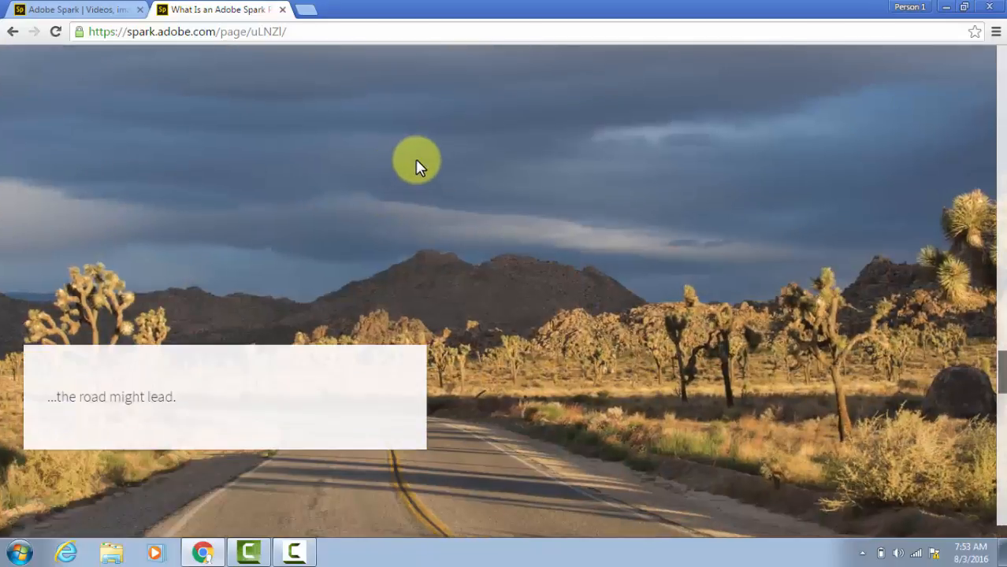
Examine the embedded video and the website link button near the end of the example page
scroll(473, 209, down, 4)
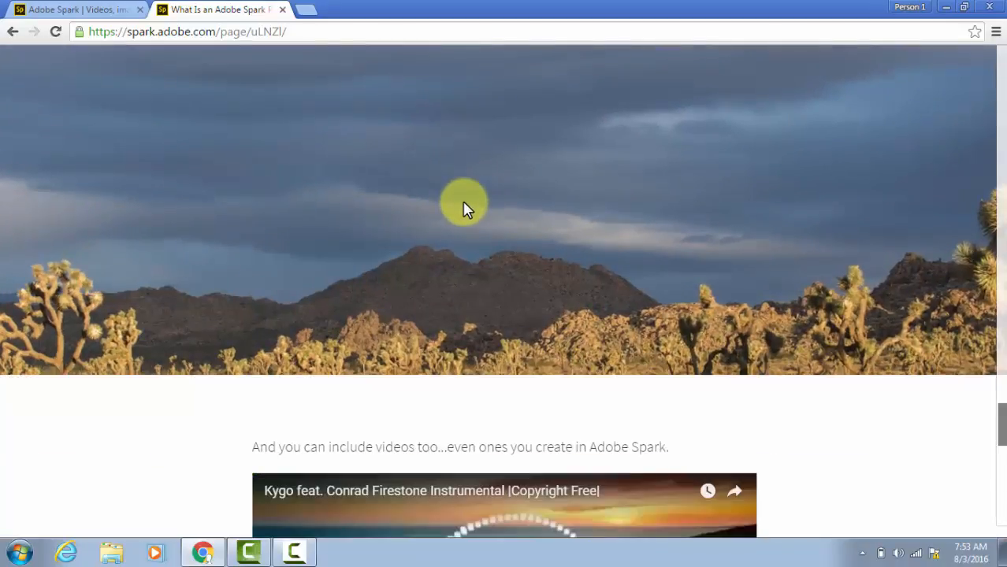
scroll(461, 187, down, 1)
scroll(461, 174, down, 1)
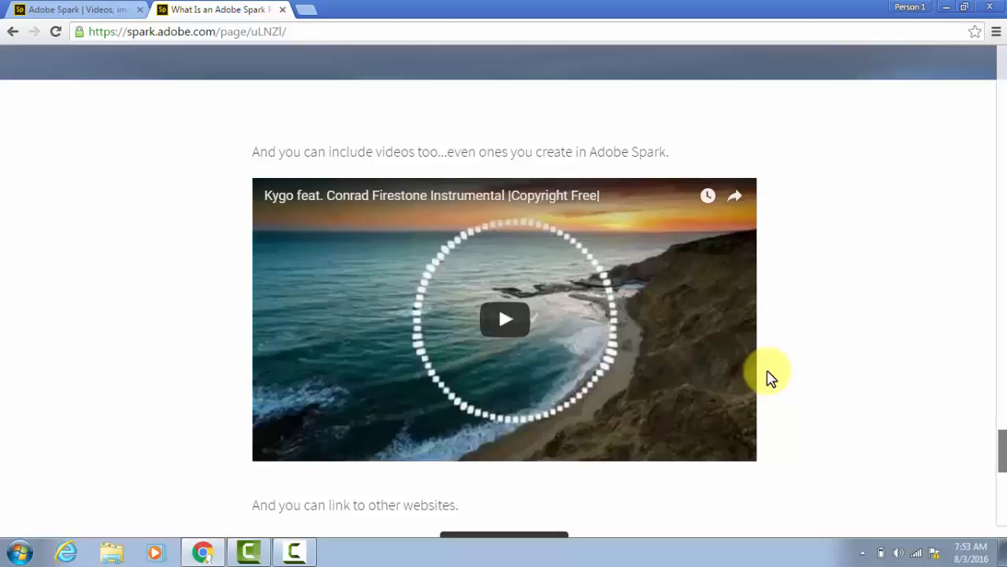
scroll(130, 233, down, 3)
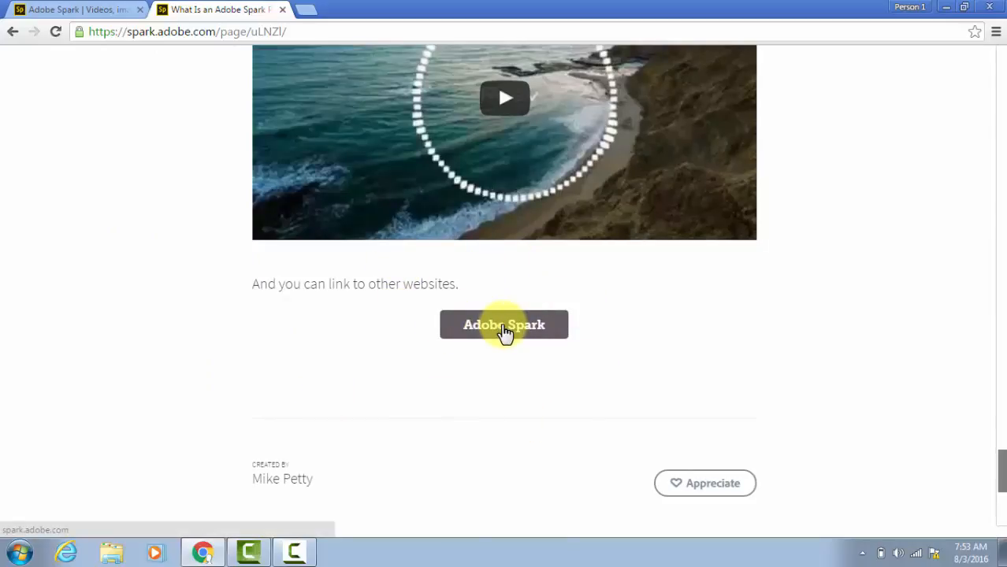
scroll(195, 315, up, 5)
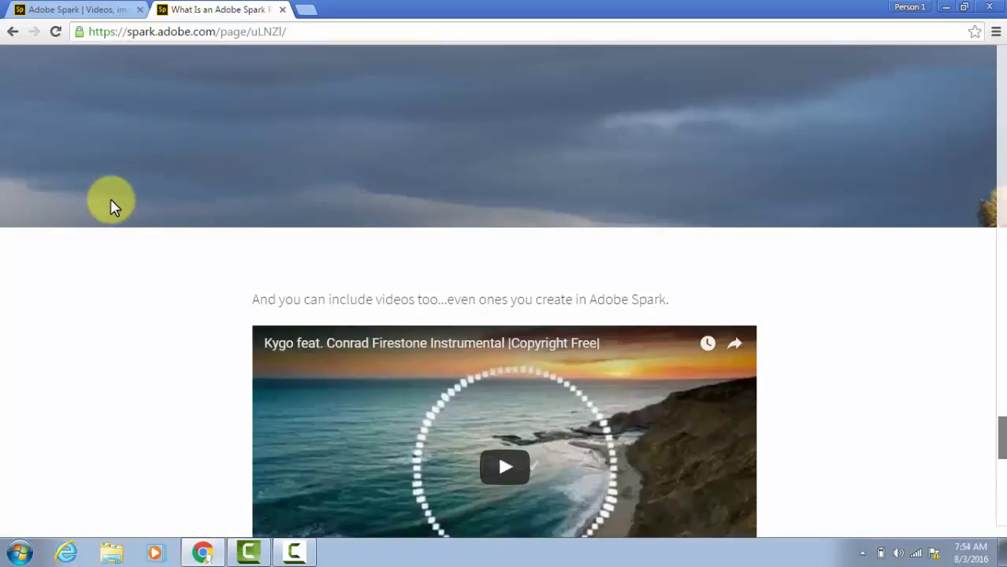
Return to the Adobe Spark home page and log in with the Google account option
click(71, 8)
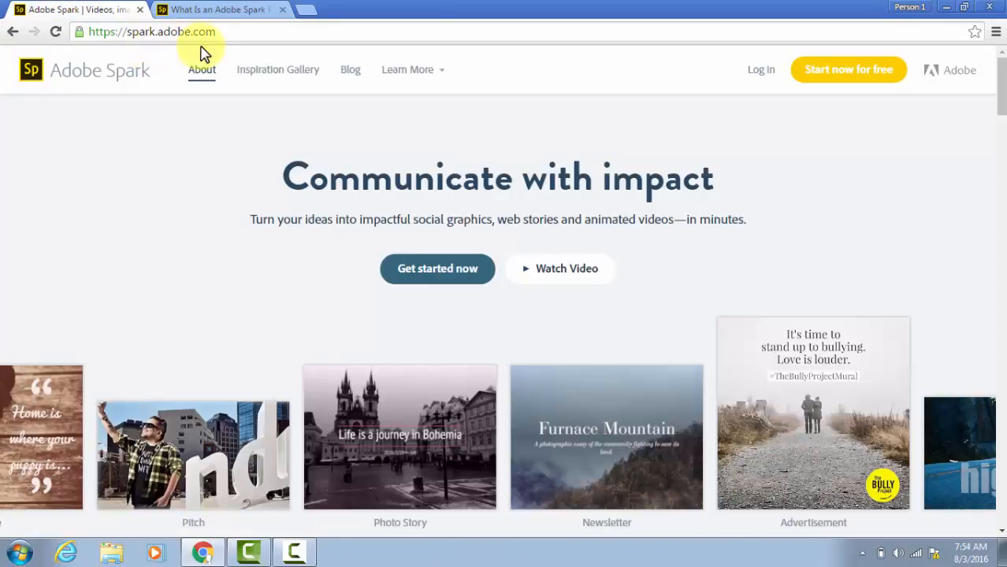
click(759, 74)
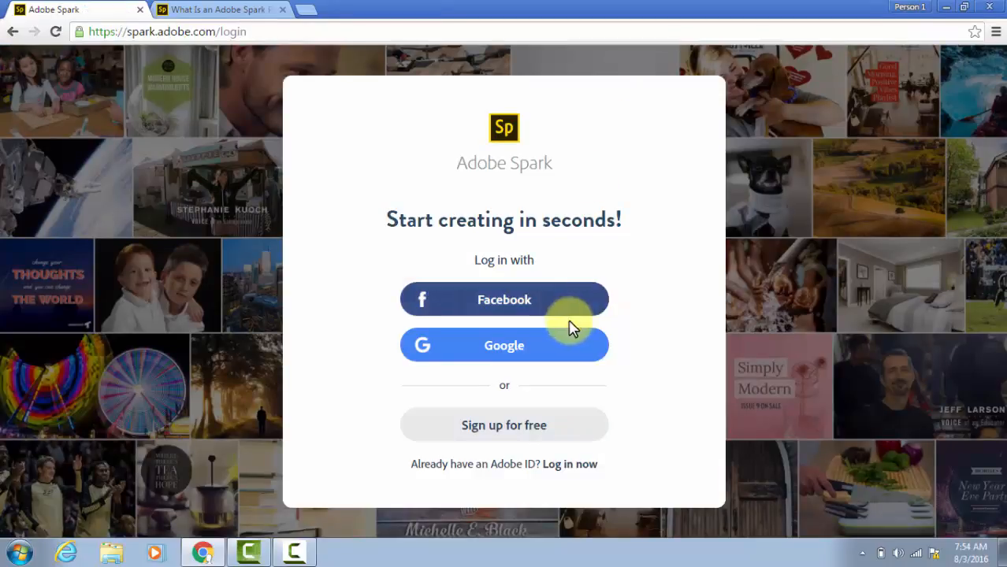
click(505, 352)
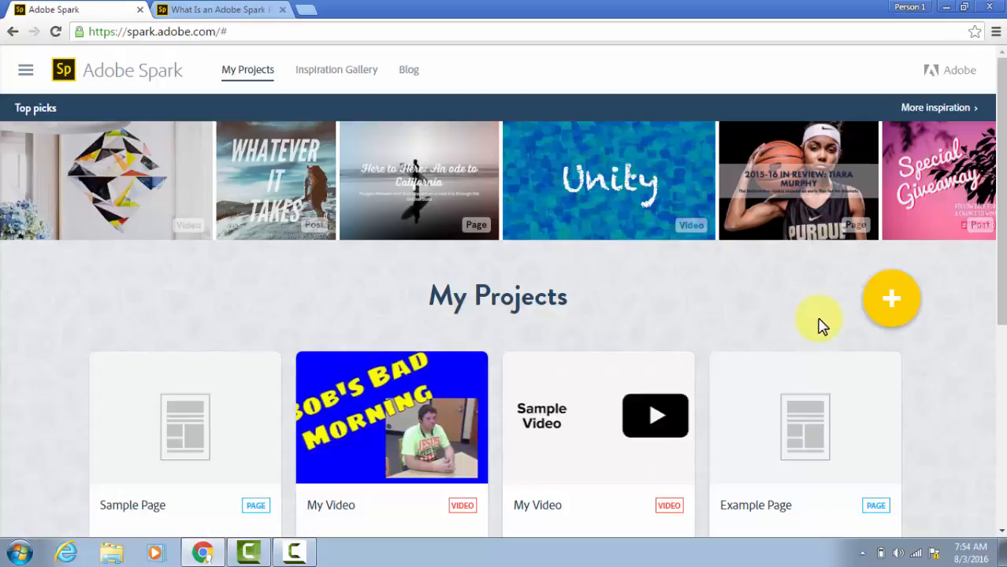
Create a new Page project and give it the title "Sample Page"
click(891, 299)
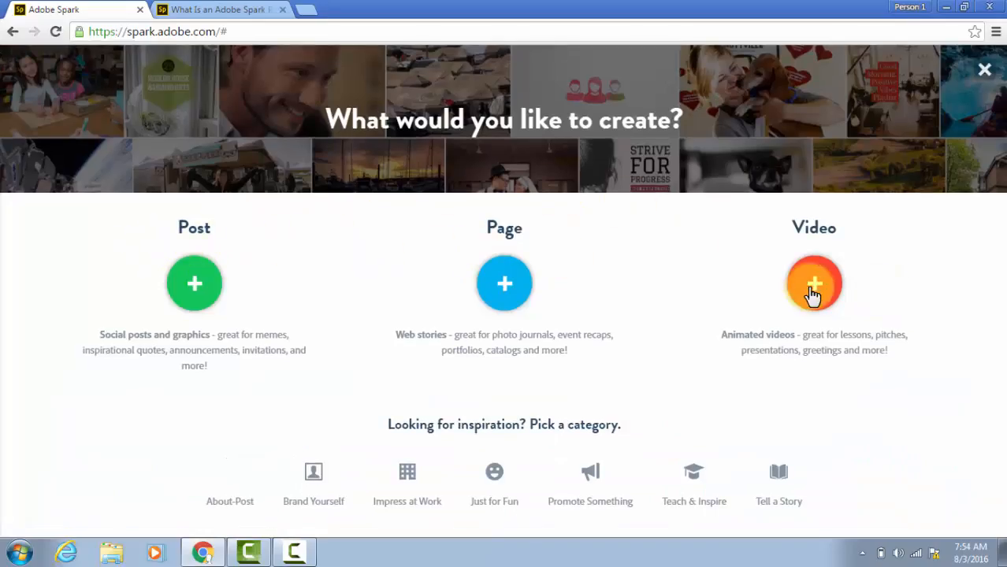
click(506, 286)
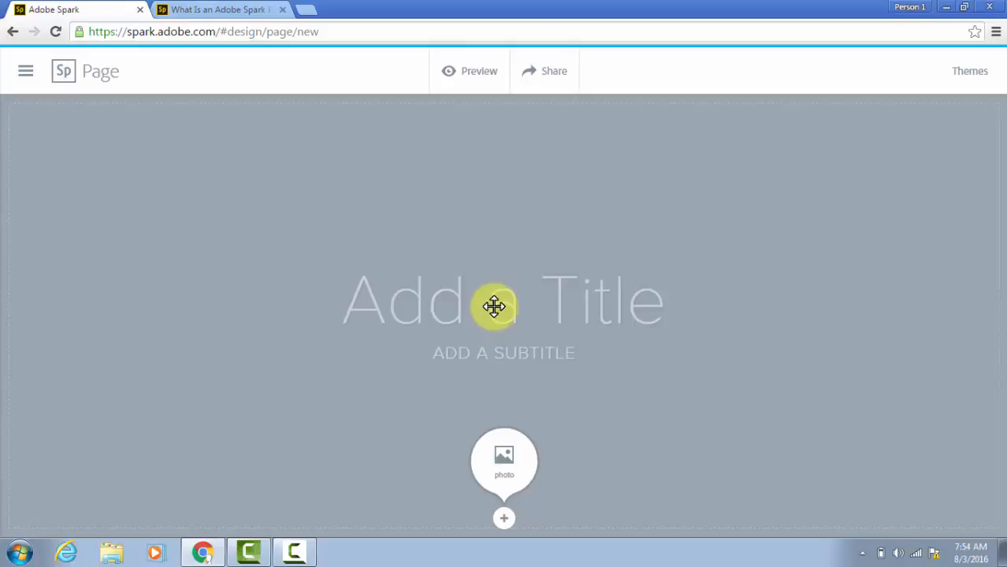
click(494, 307)
text(Sample Pa)
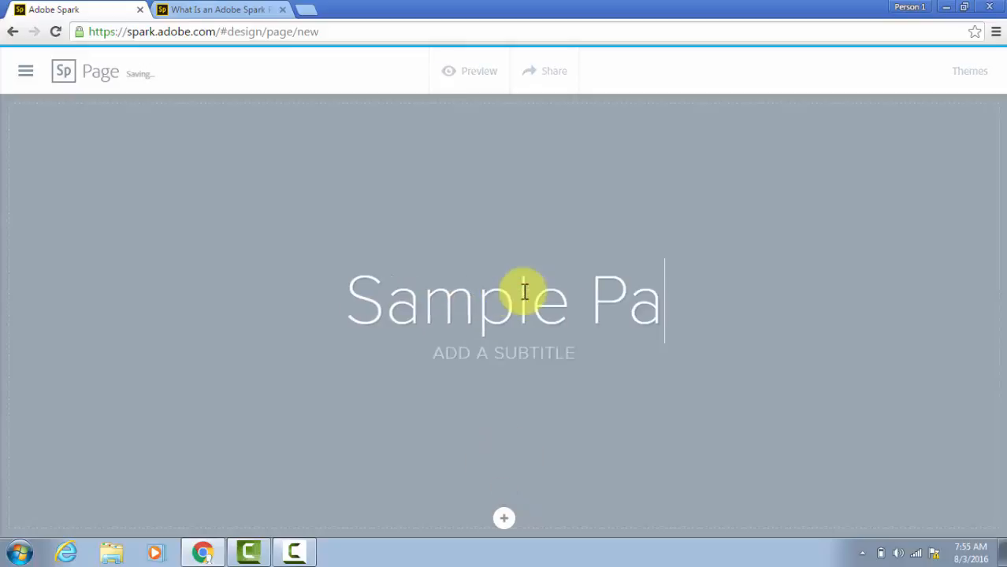
text(ge)
Enter "SUBTITLE" as the subtitle beneath the page title
click(482, 341)
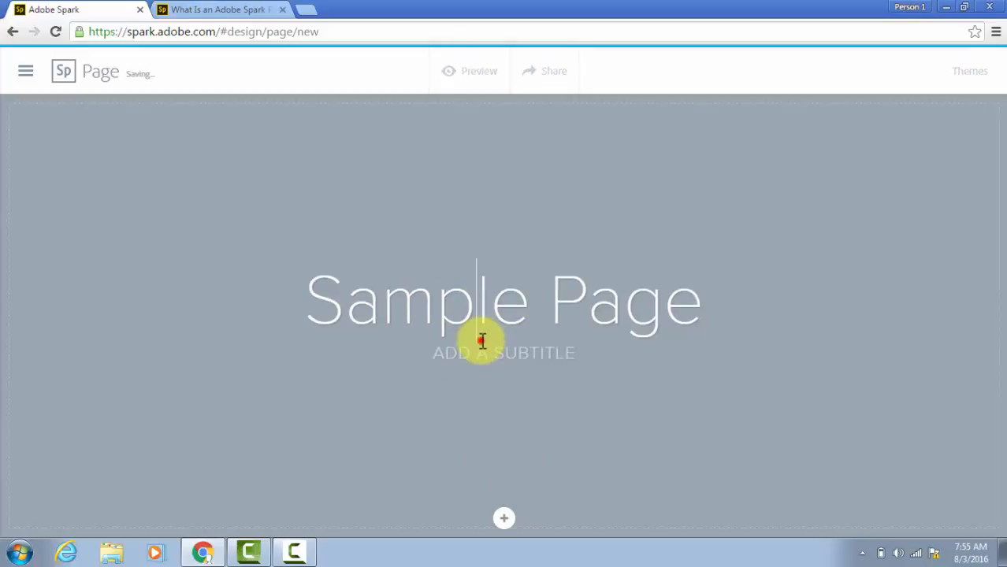
click(517, 360)
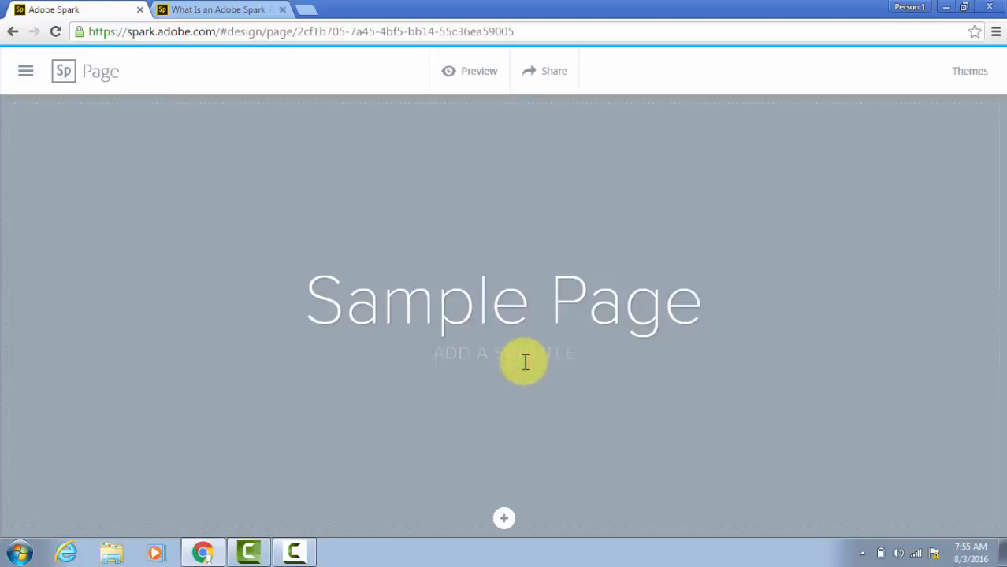
text(SUBTITLE)
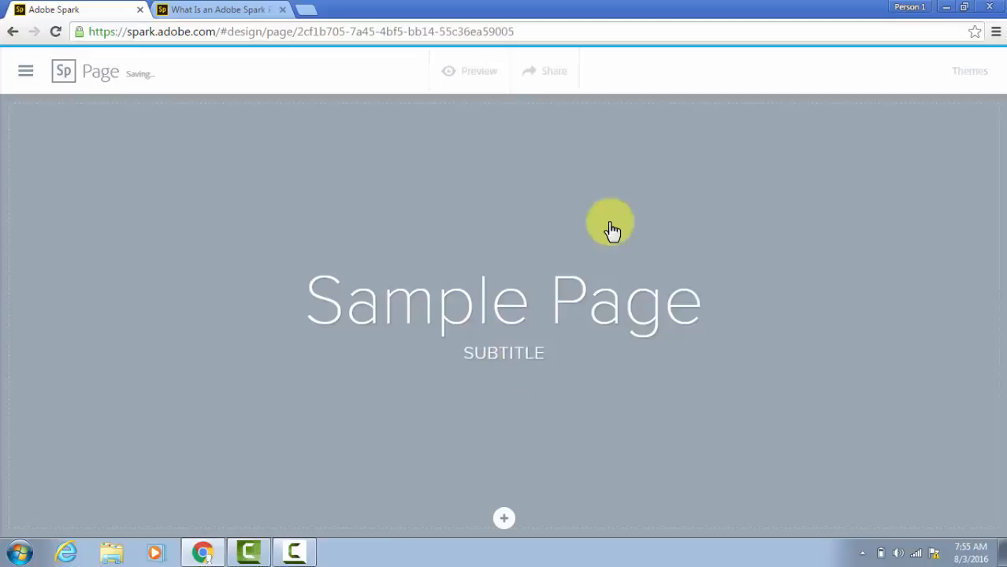
Look at the option for adding a photo to the title section
scroll(612, 227, down, 1)
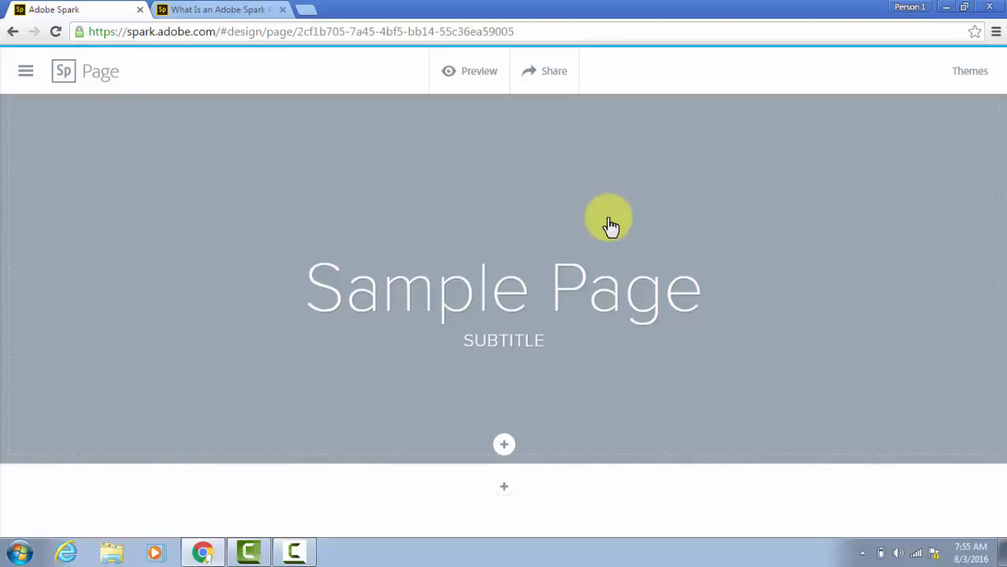
scroll(505, 284, down, 1)
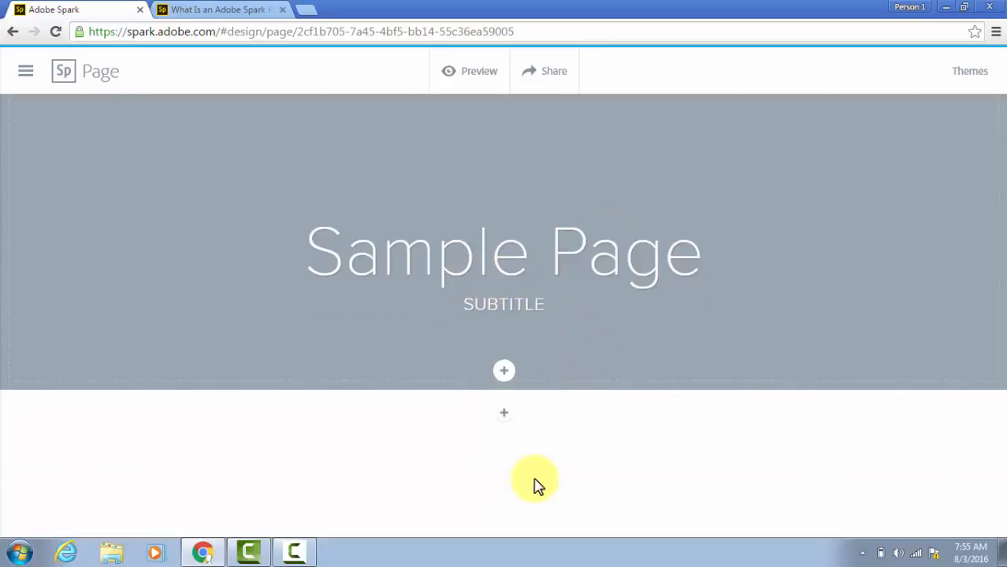
click(505, 374)
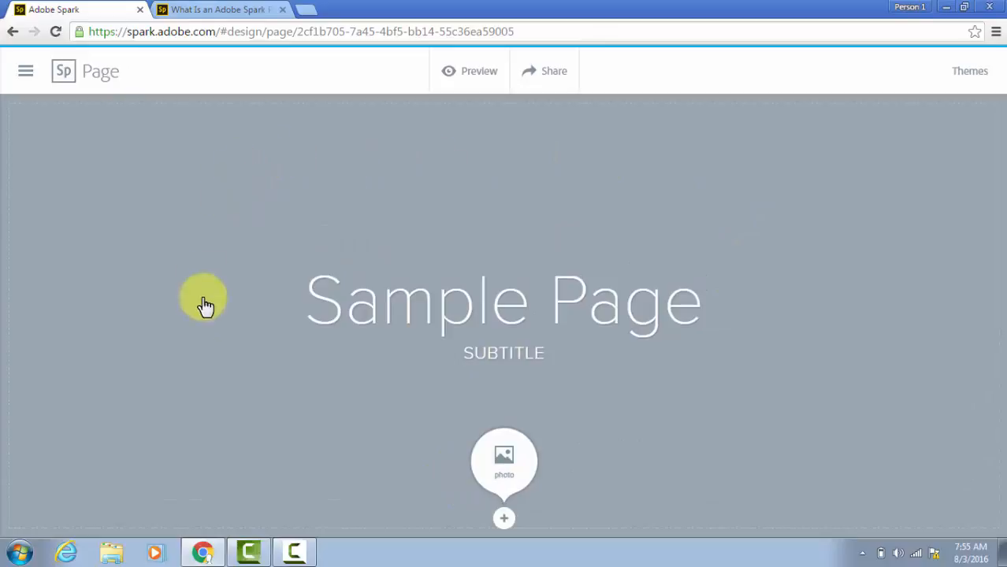
scroll(699, 398, down, 3)
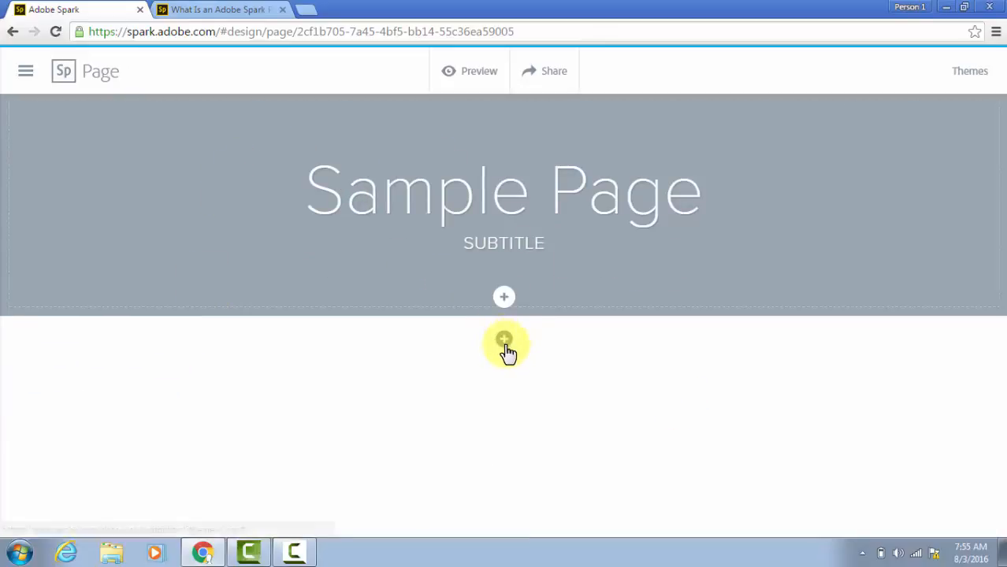
Add a text block below the title section reading "Sample text entry."
click(504, 347)
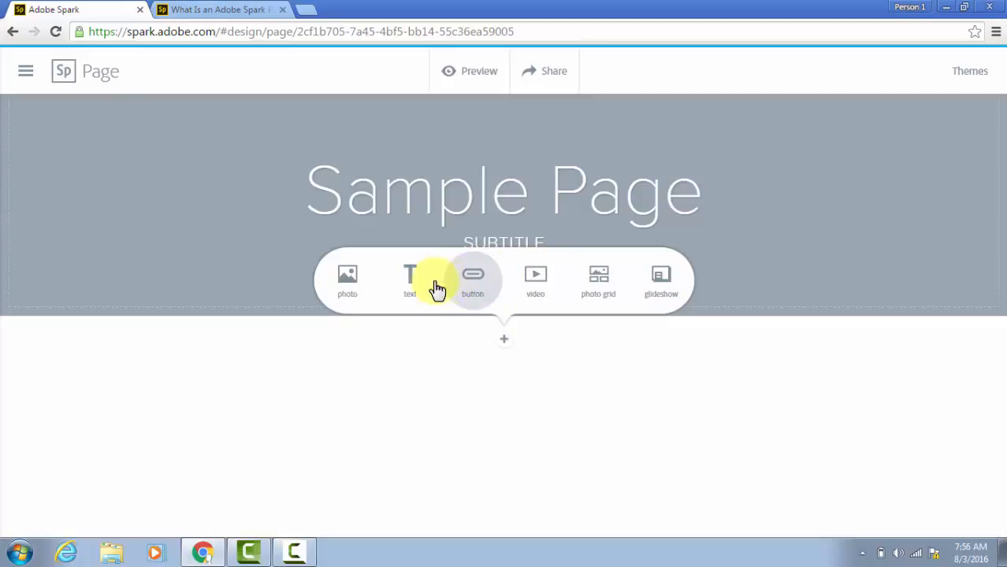
click(411, 285)
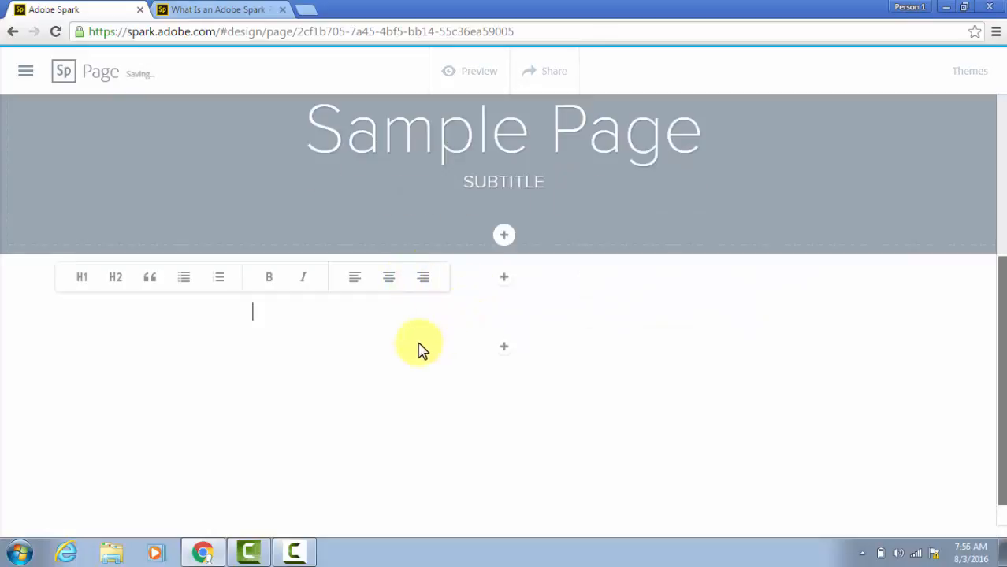
text(Sample text entry.)
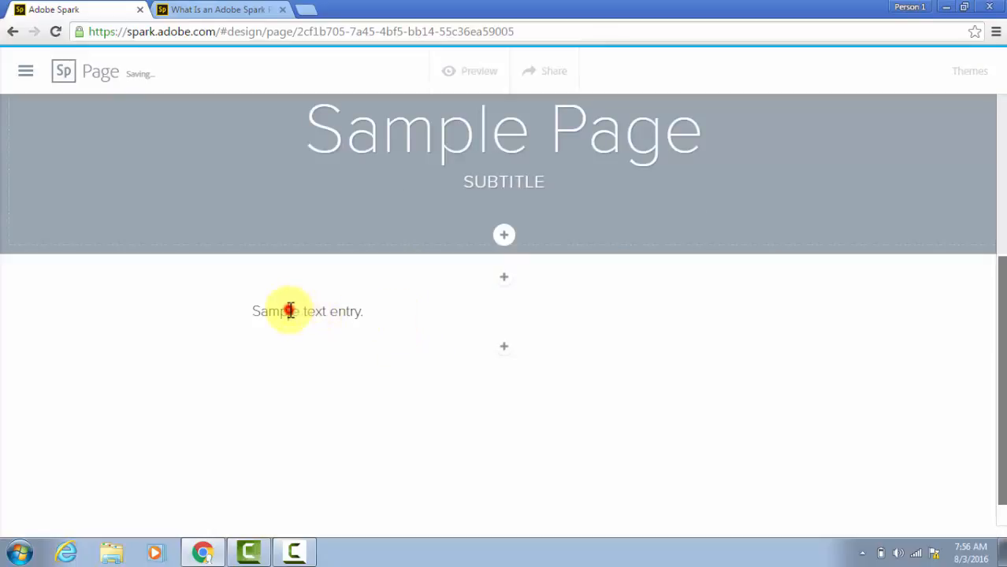
Try the H1 heading style on the sample text, and switch the text back to normal
click(290, 311)
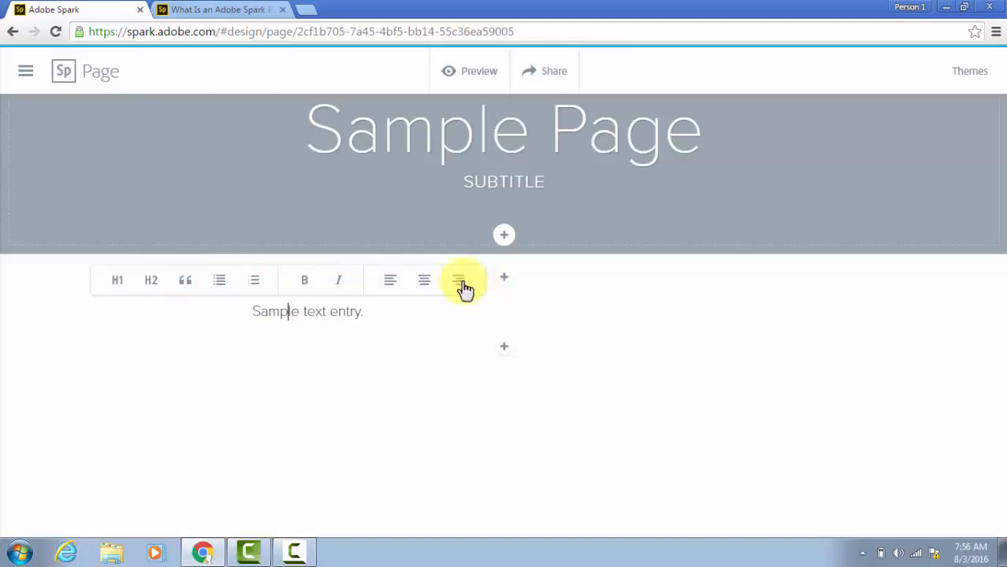
click(117, 289)
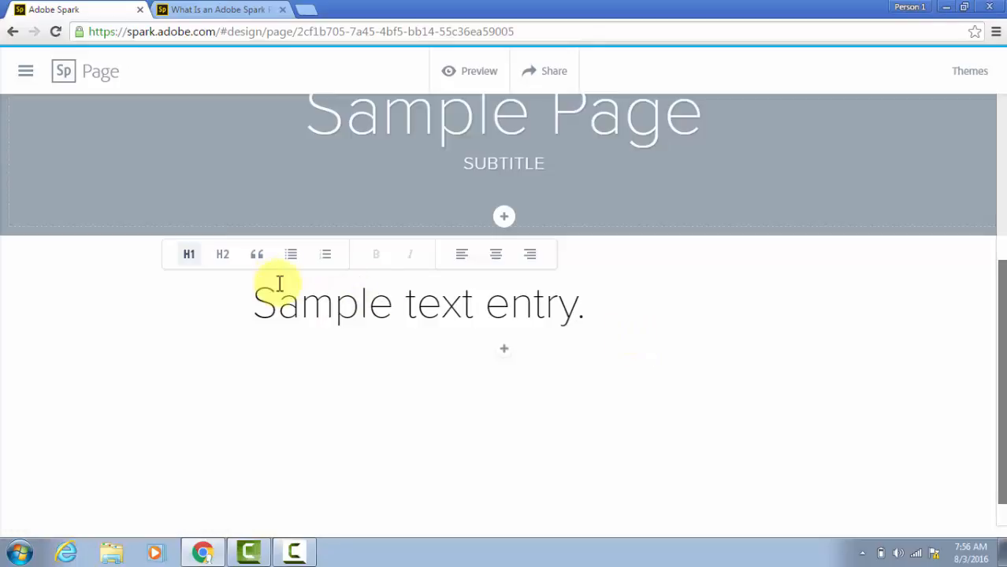
click(189, 254)
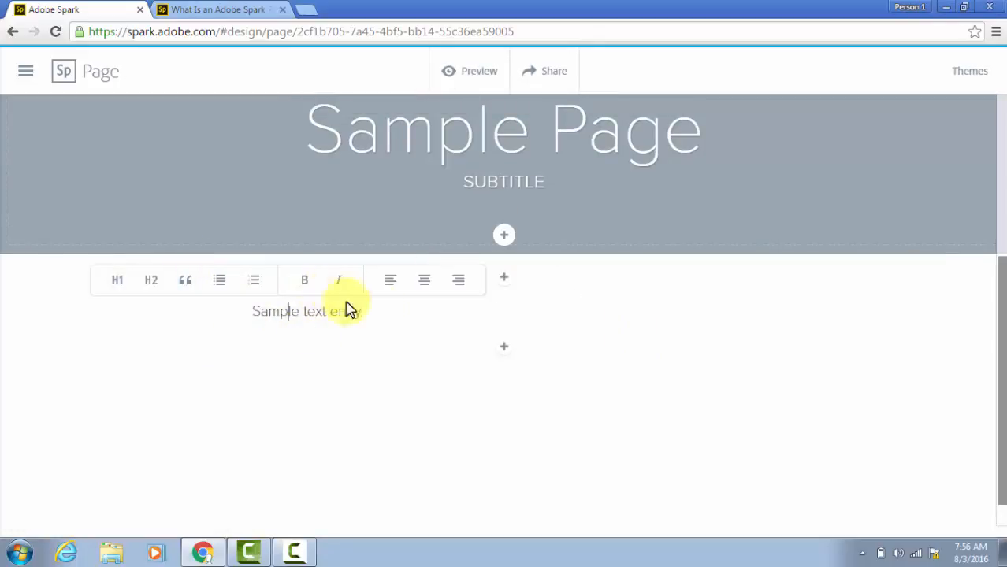
Insert a photo below the sample text by searching for "school" and choosing the yellow school bus picture
click(505, 348)
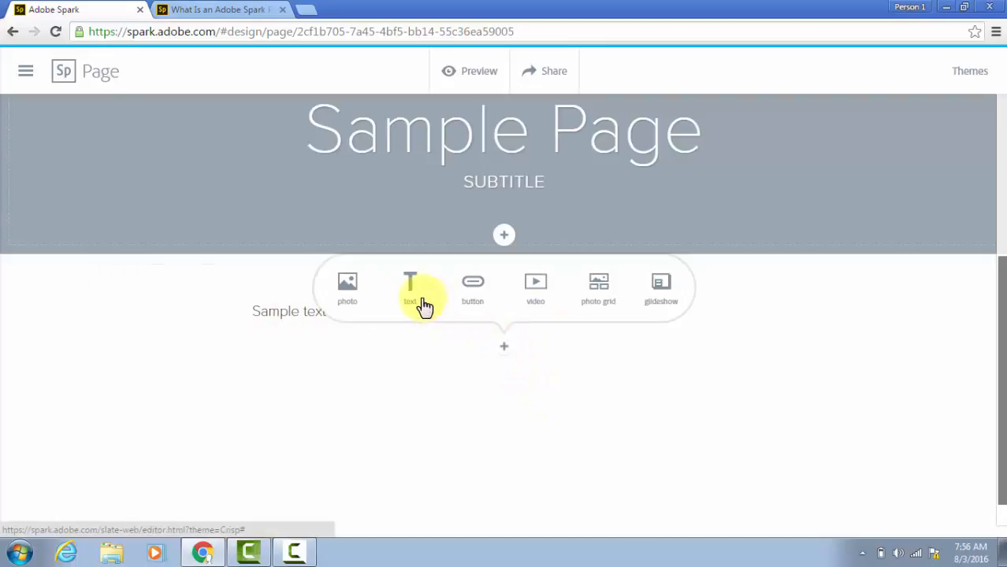
click(344, 291)
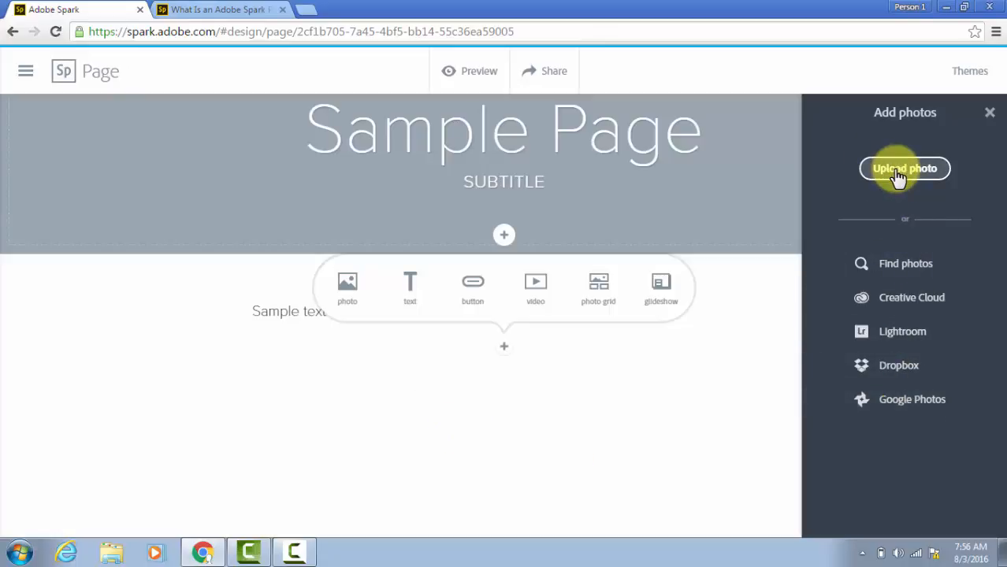
click(890, 271)
text(sc)
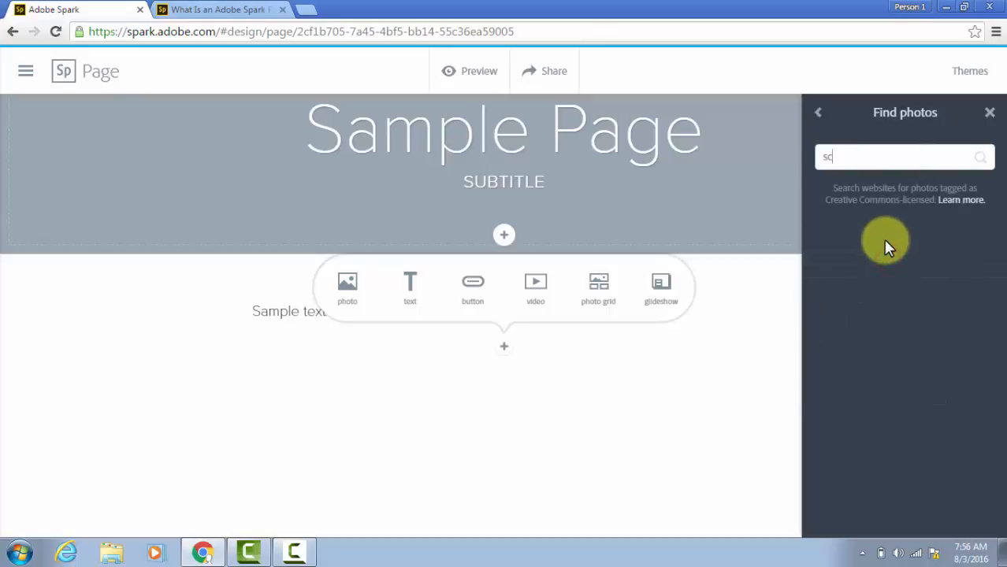
text(hool)
key(Return)
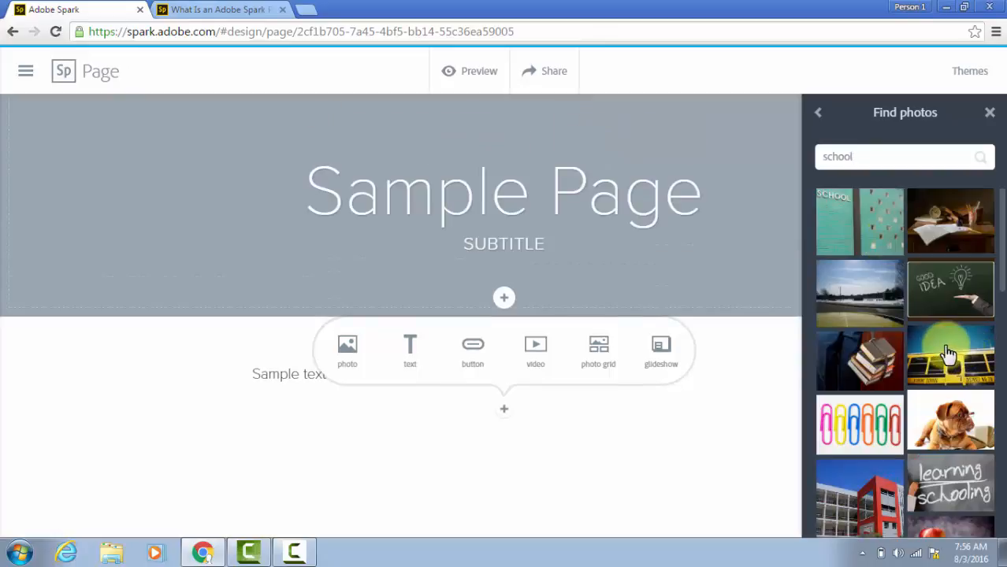
click(948, 355)
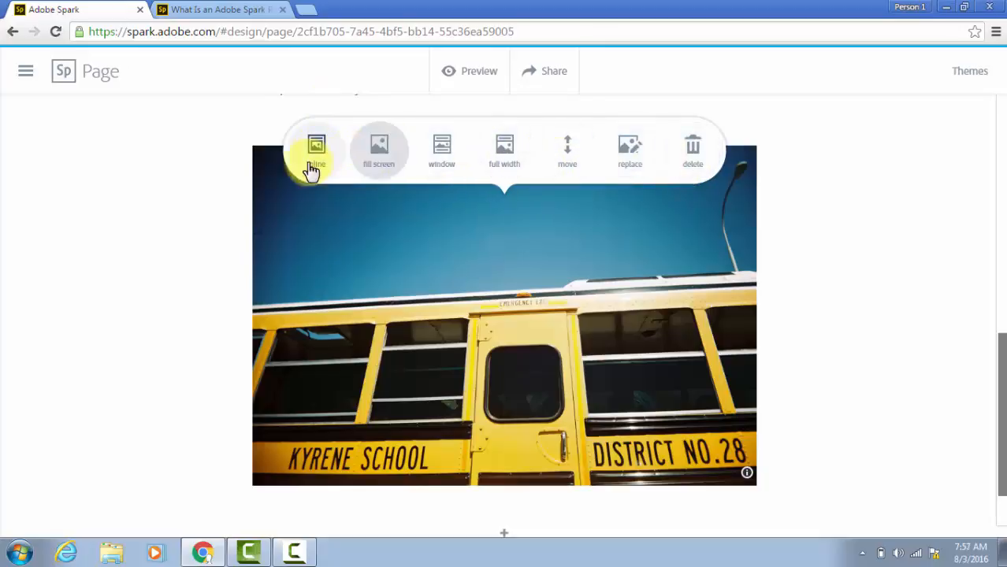
Set the school bus photo to the full width layout and check how it looks on the page
click(508, 153)
scroll(630, 213, up, 5)
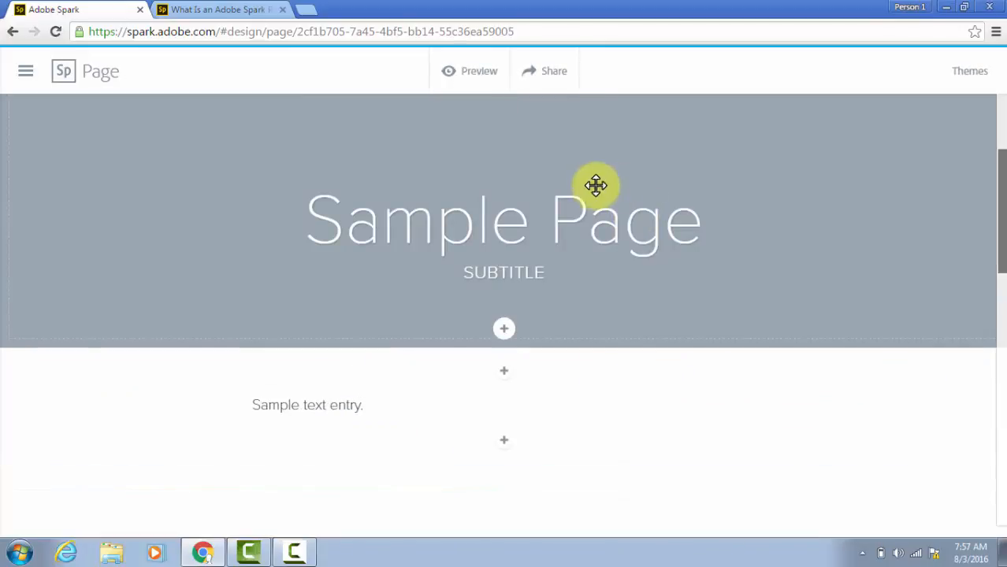
scroll(572, 186, down, 3)
scroll(520, 193, down, 5)
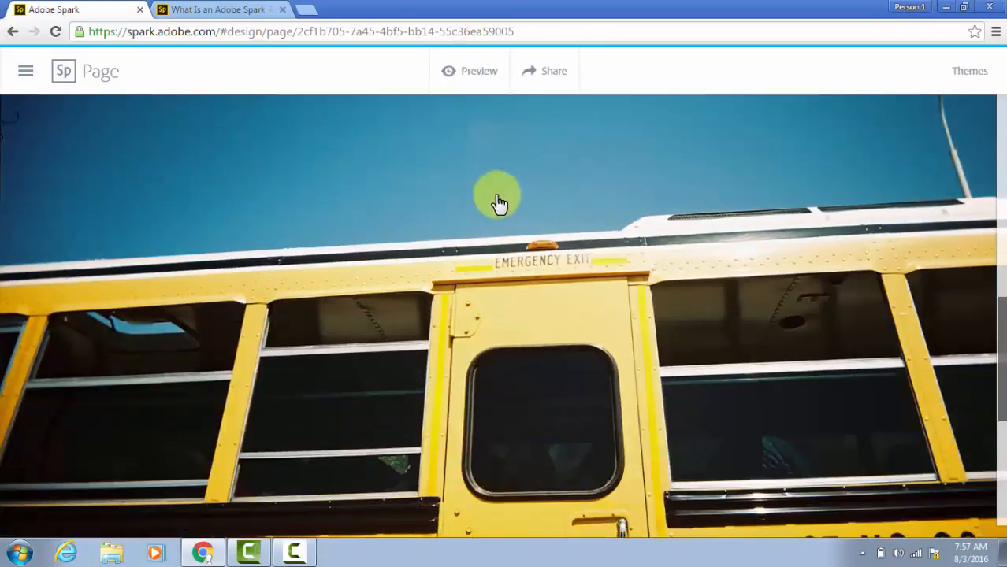
scroll(469, 247, up, 6)
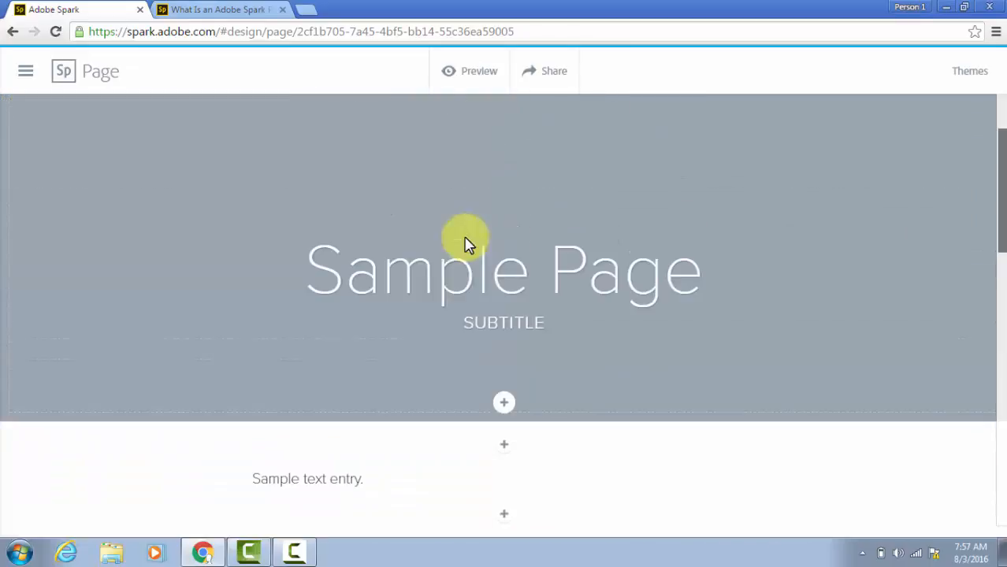
scroll(443, 384, down, 1)
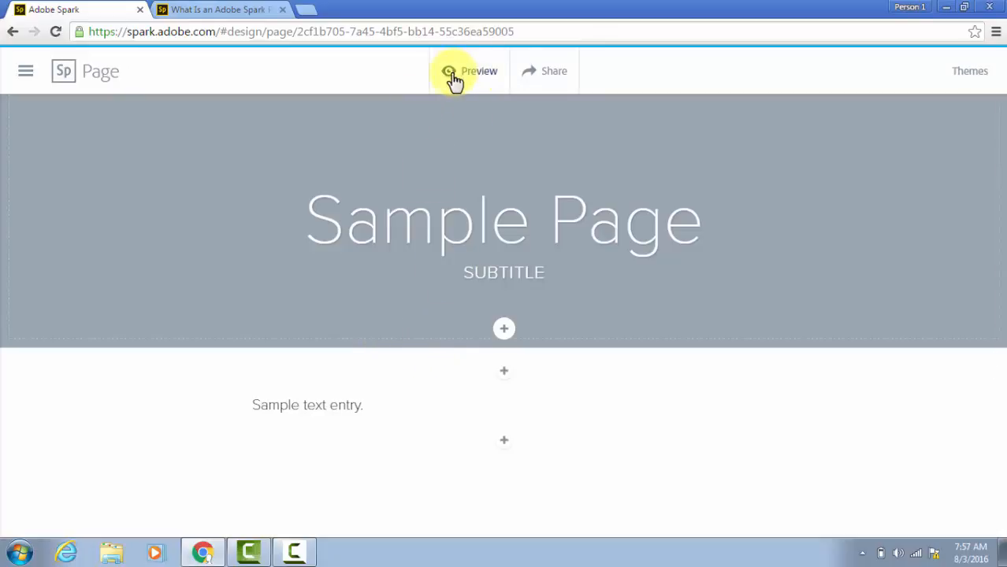
scroll(347, 237, down, 2)
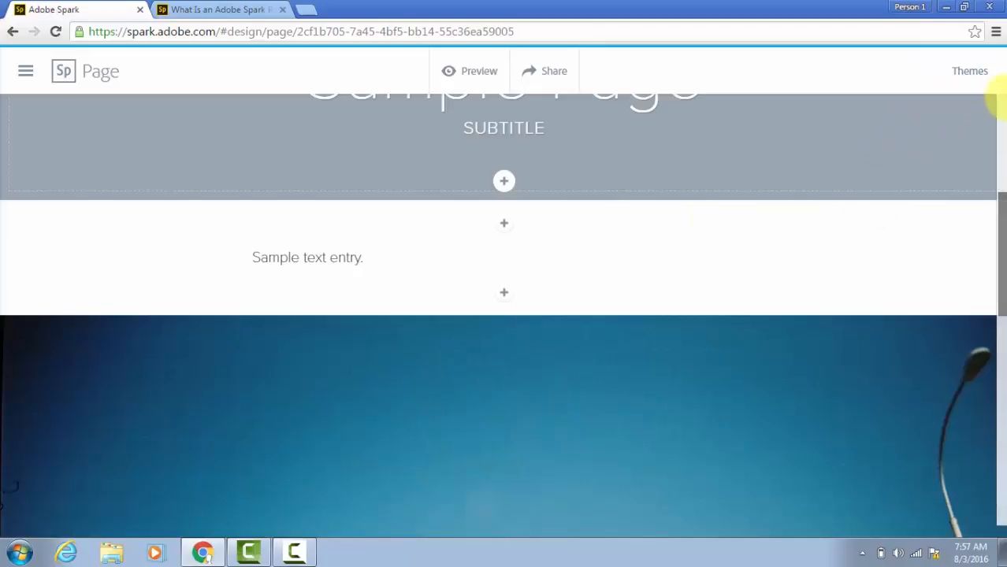
Apply the Whimsy theme to the page and check the restyled title, text and photo
click(971, 73)
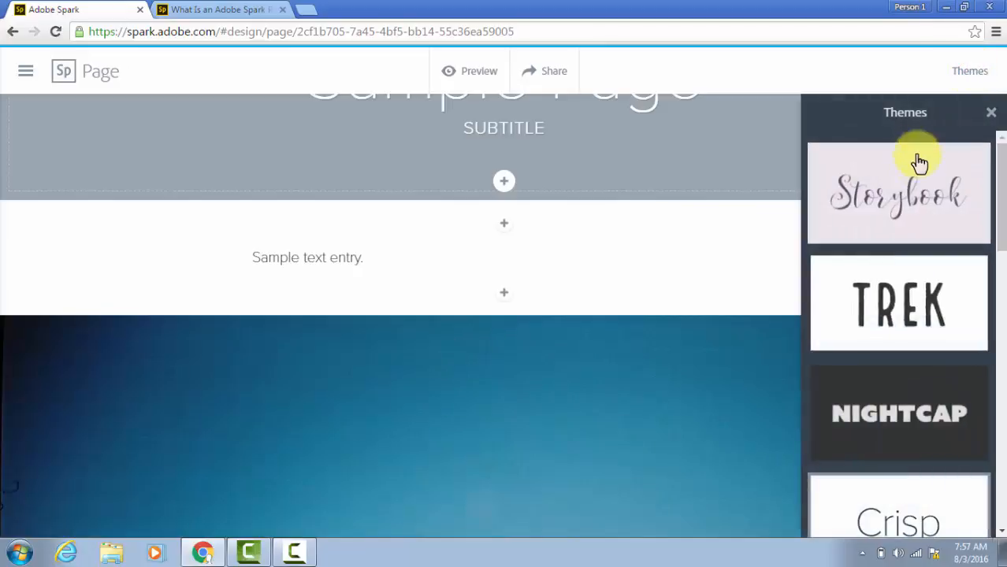
scroll(859, 232, down, 10)
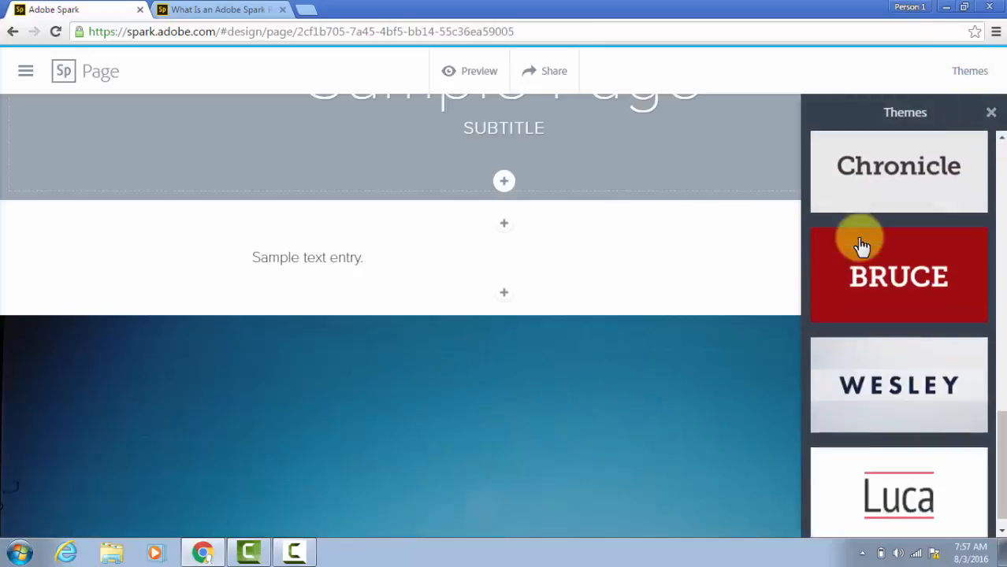
scroll(861, 247, up, 6)
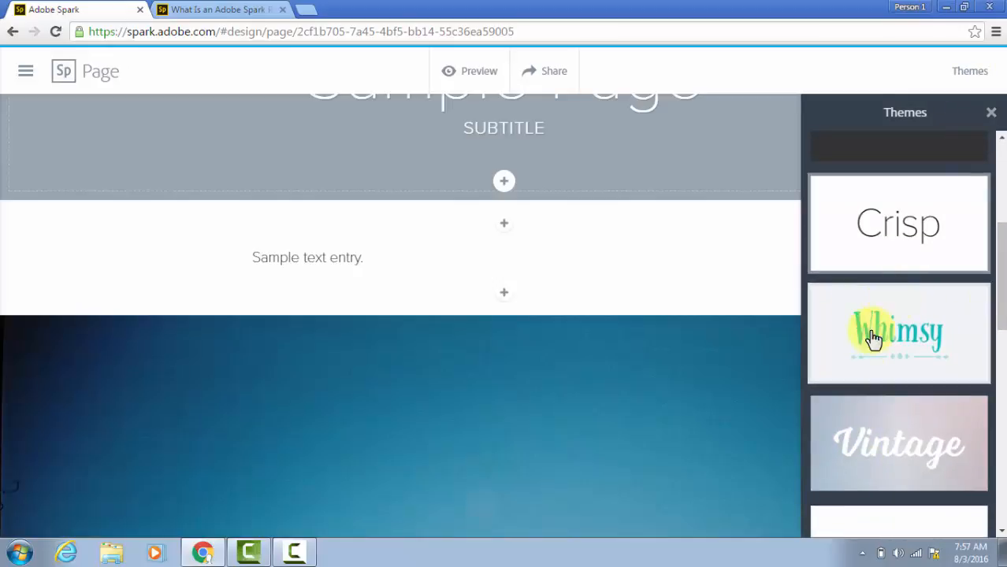
click(898, 340)
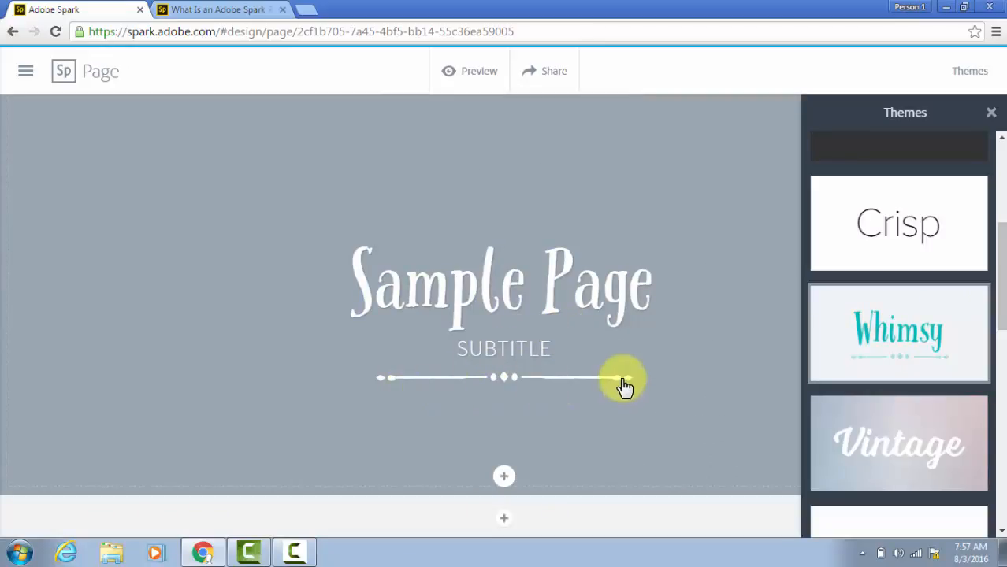
scroll(599, 363, down, 6)
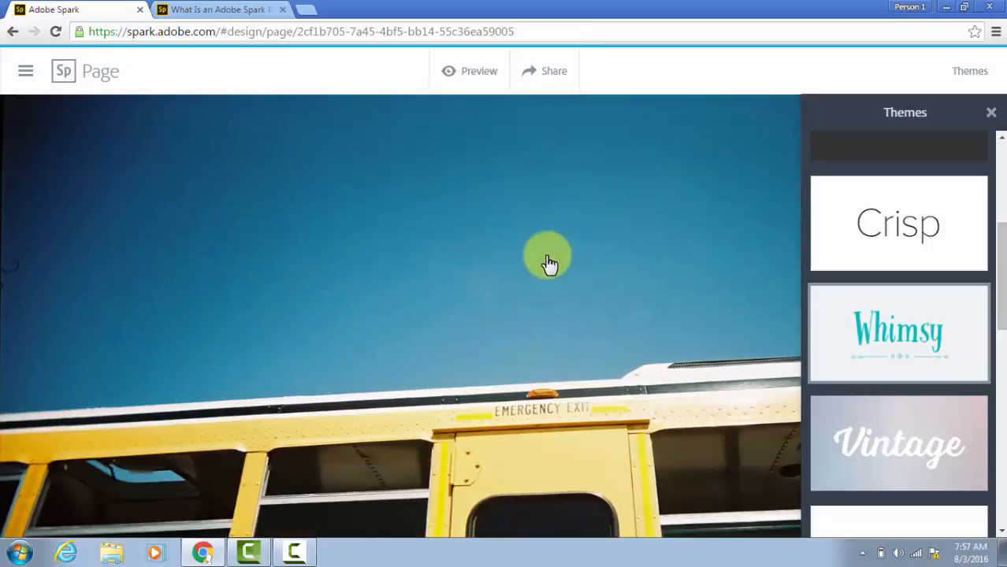
scroll(543, 260, down, 3)
scroll(540, 259, up, 8)
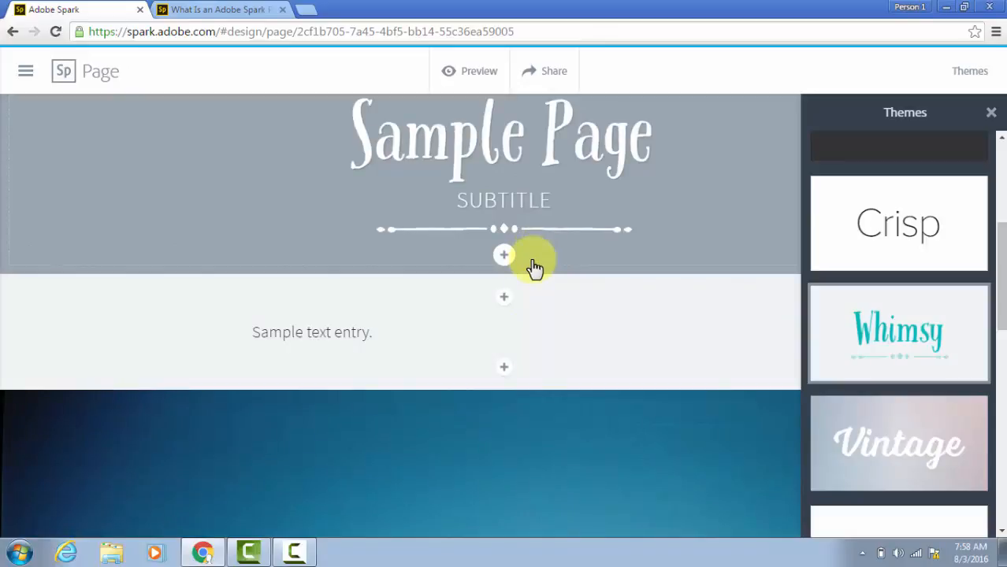
scroll(639, 249, down, 1)
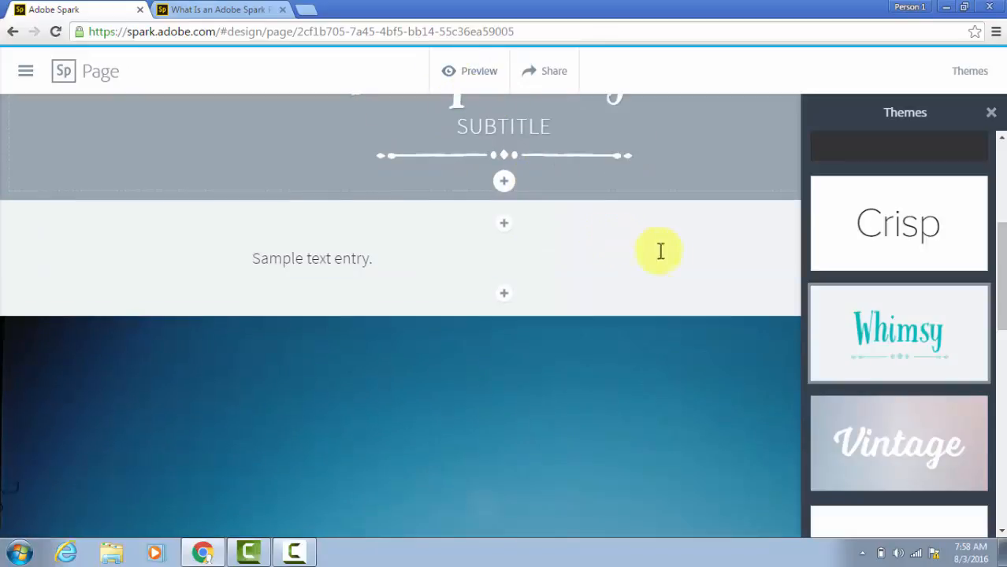
Start a glideshow below the bus photo with the school desk, snowy roadside and "Good Idea" chalkboard photos
scroll(625, 279, up, 2)
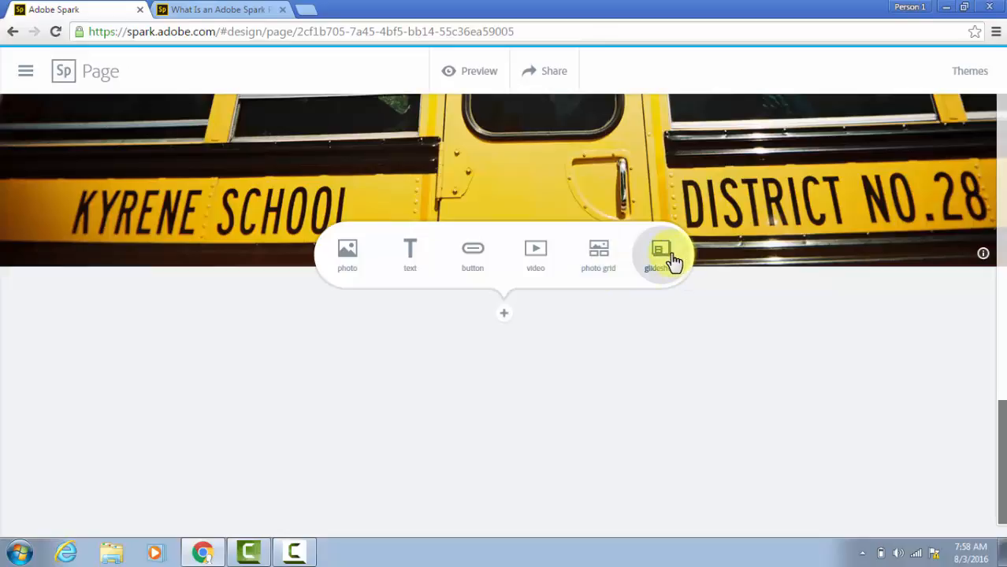
click(662, 253)
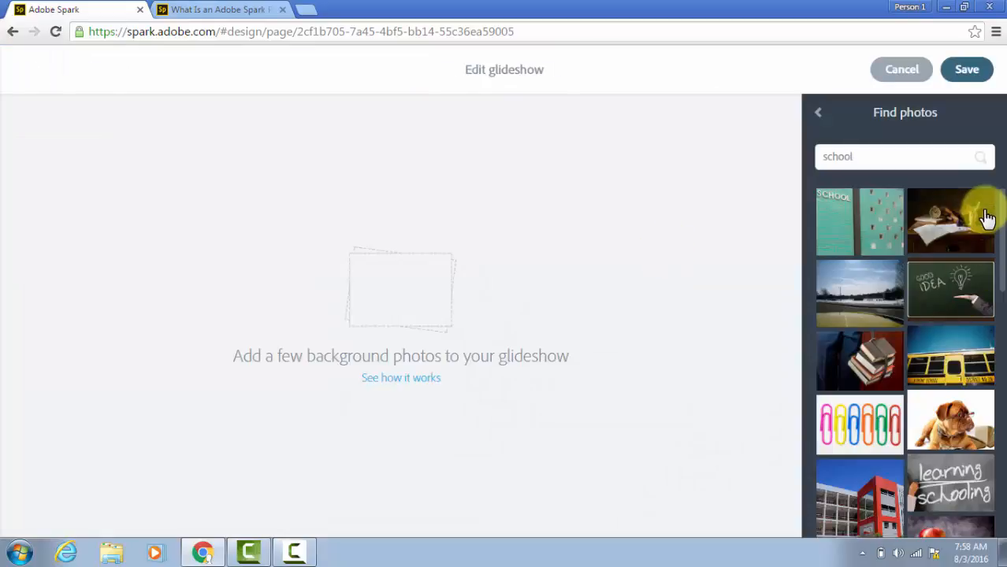
click(952, 227)
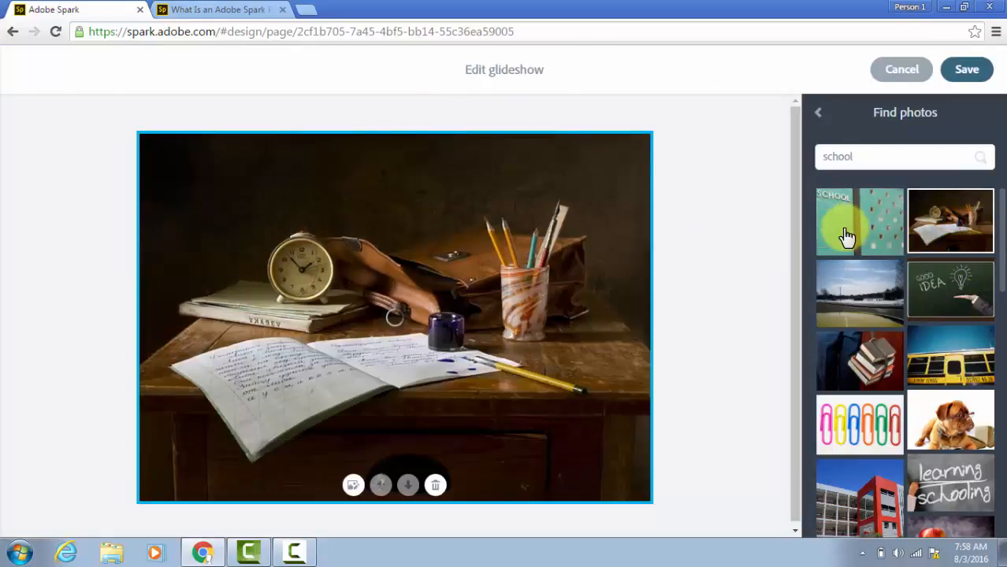
scroll(820, 236, down, 2)
scroll(847, 268, up, 2)
click(859, 298)
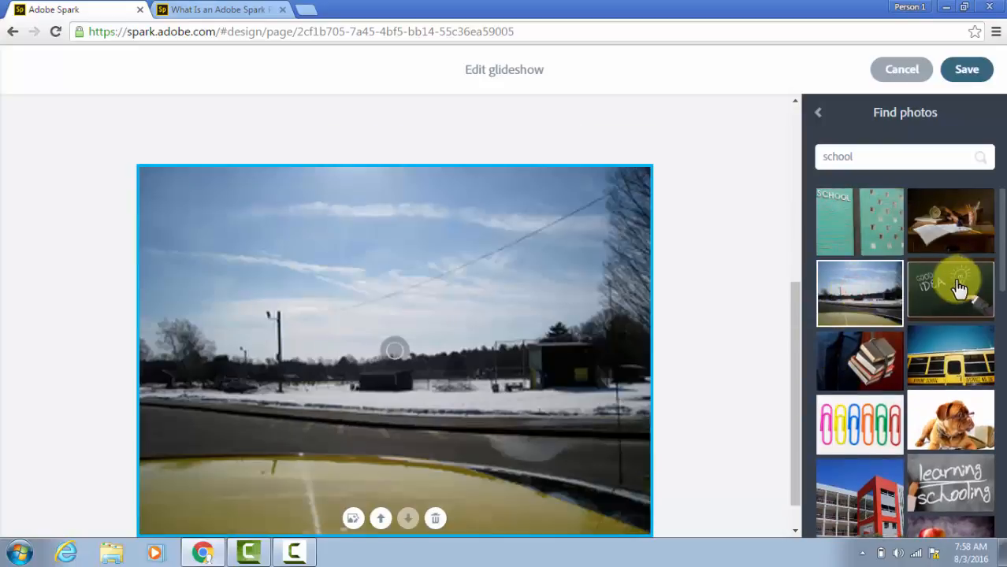
click(960, 289)
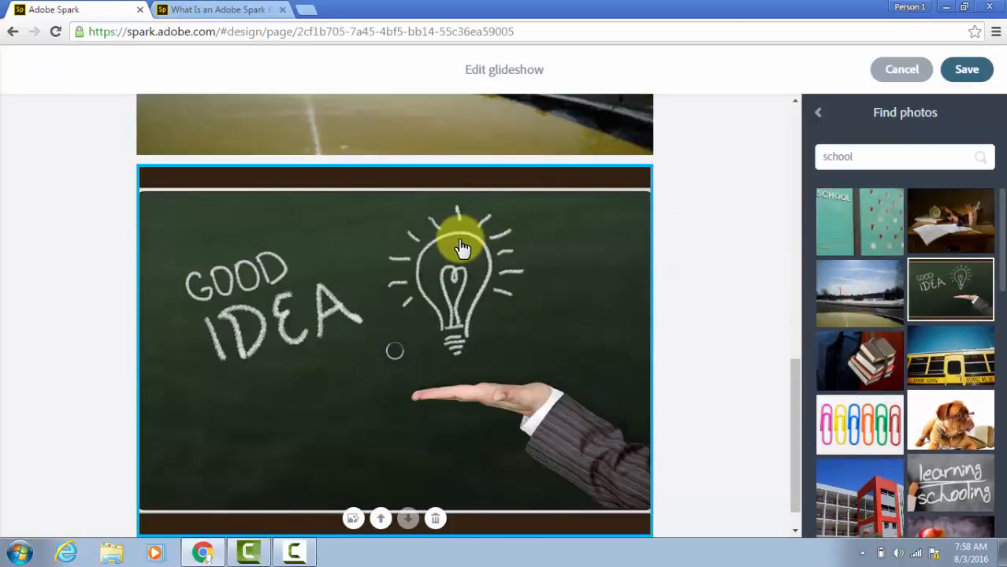
Review the order of the glideshow photos and the control for moving a photo forward
scroll(433, 246, up, 3)
scroll(445, 308, up, 5)
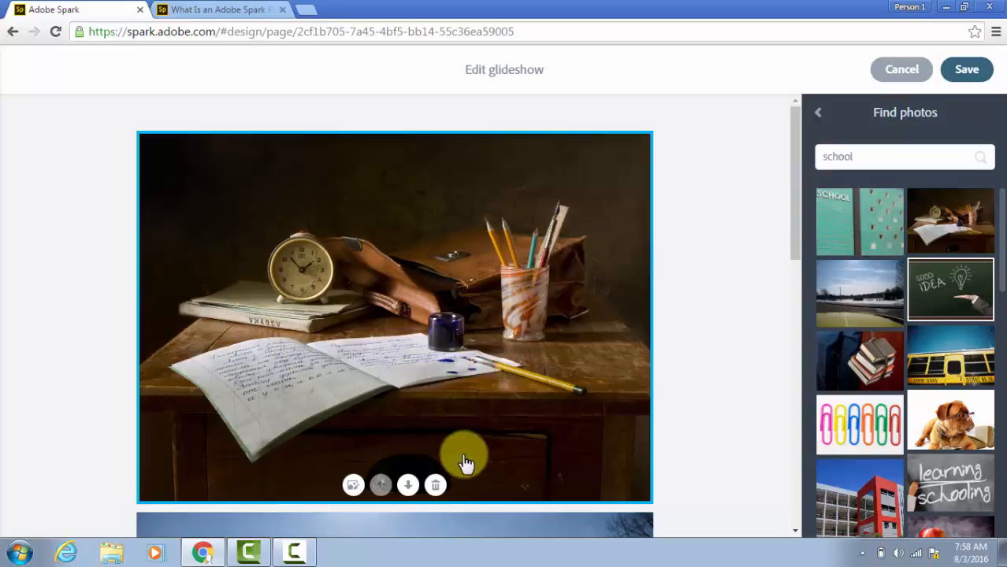
scroll(522, 308, down, 1)
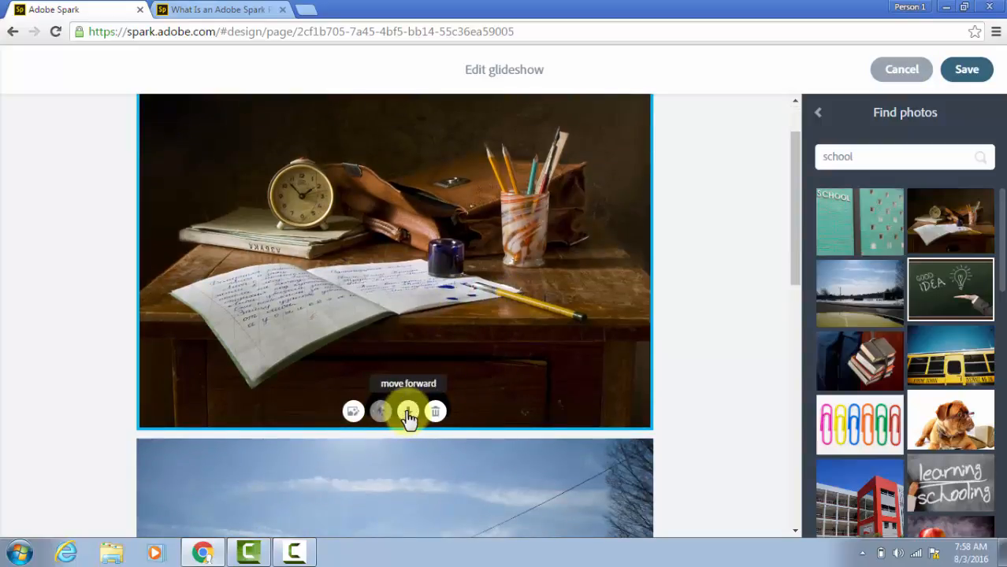
scroll(489, 364, down, 9)
scroll(473, 388, up, 10)
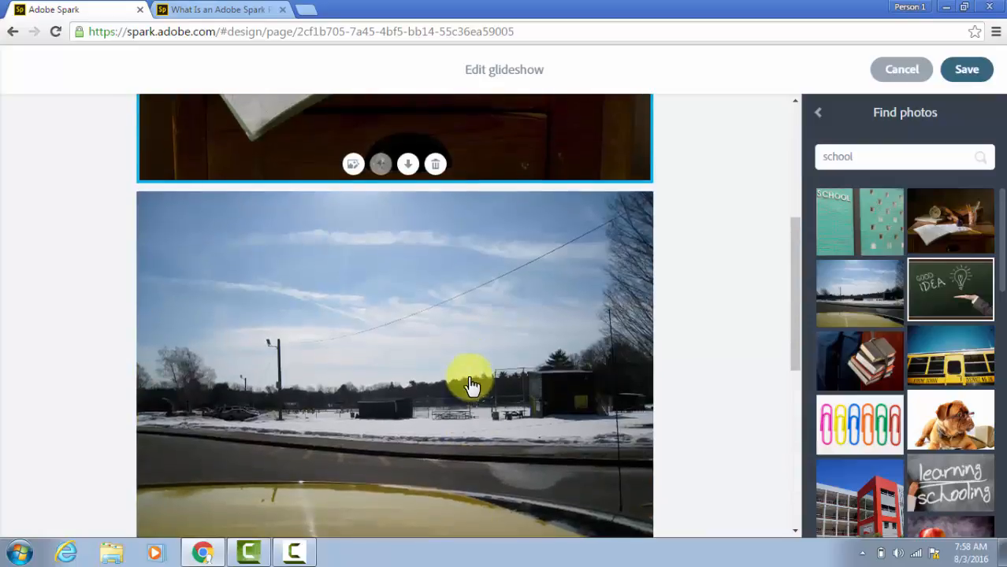
Save the glideshow and check how its photos follow the school bus photo on the page
click(967, 72)
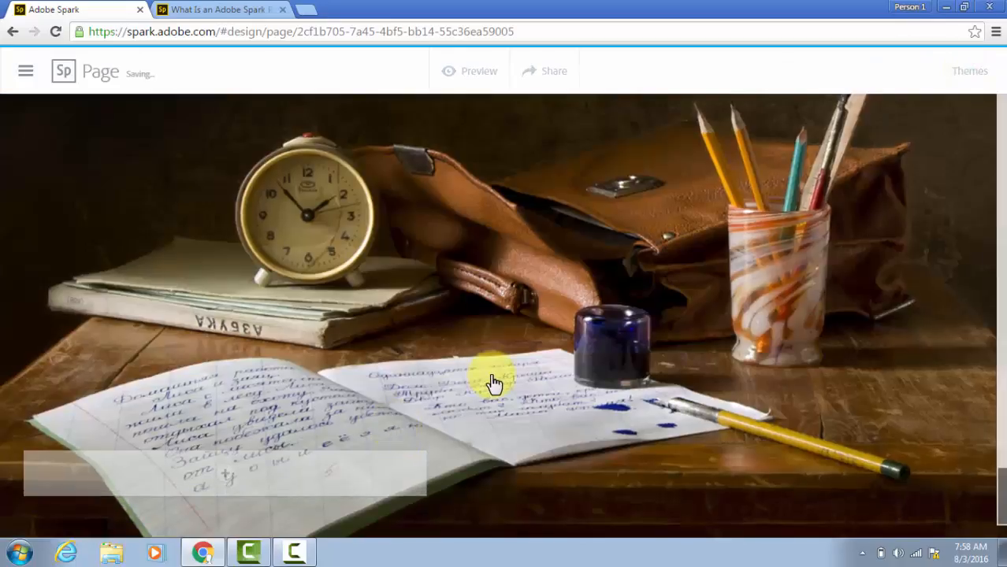
scroll(492, 382, up, 3)
scroll(493, 295, down, 4)
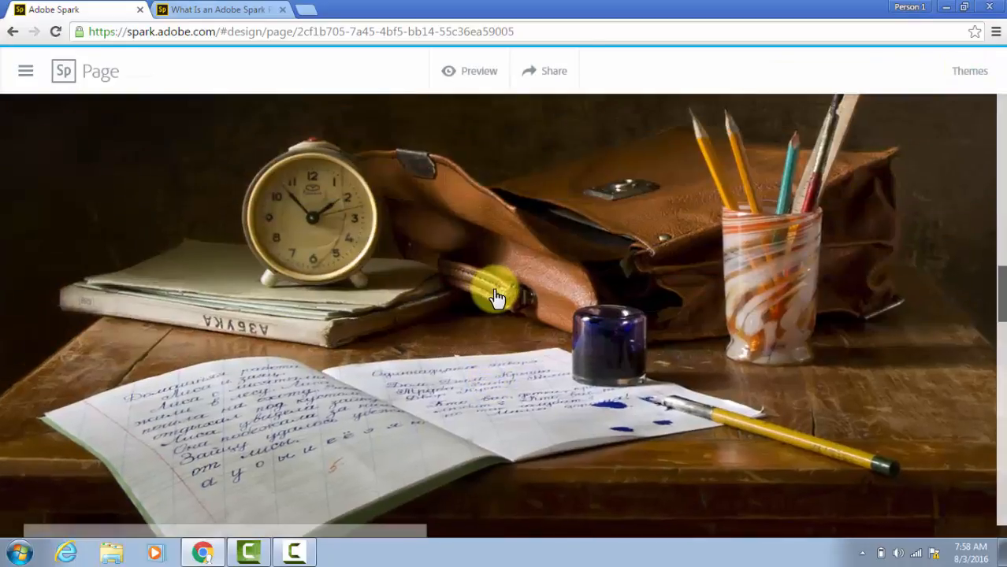
scroll(496, 298, down, 5)
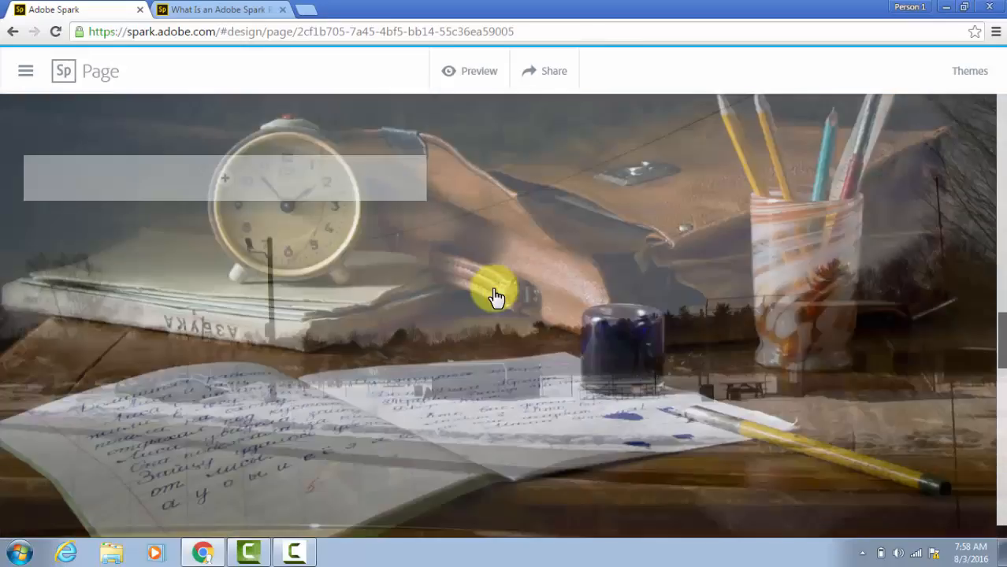
scroll(497, 297, up, 2)
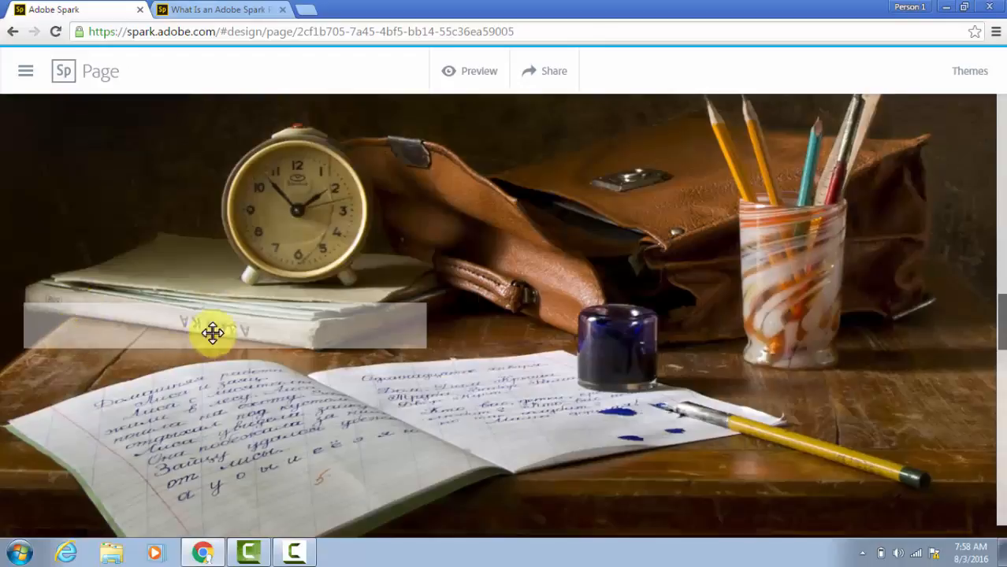
scroll(511, 333, up, 3)
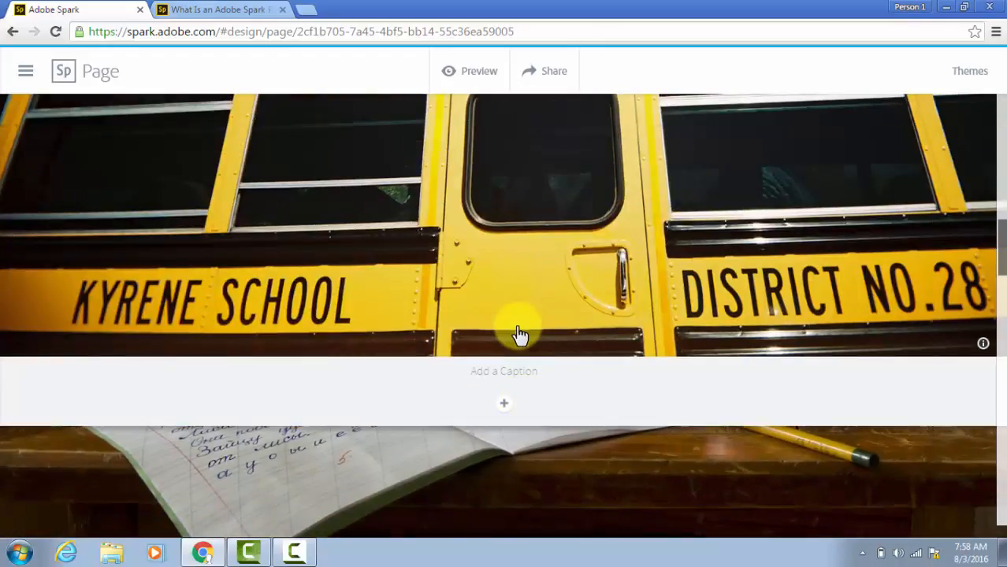
scroll(520, 333, down, 3)
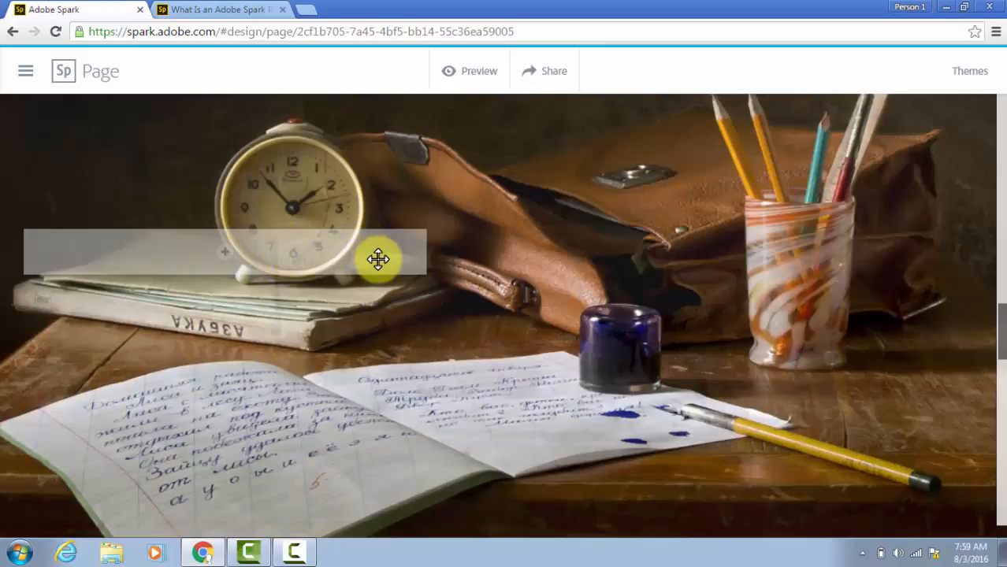
Add the text "Picture 1" to the empty overlay box on the glideshow's school desk photo
click(223, 260)
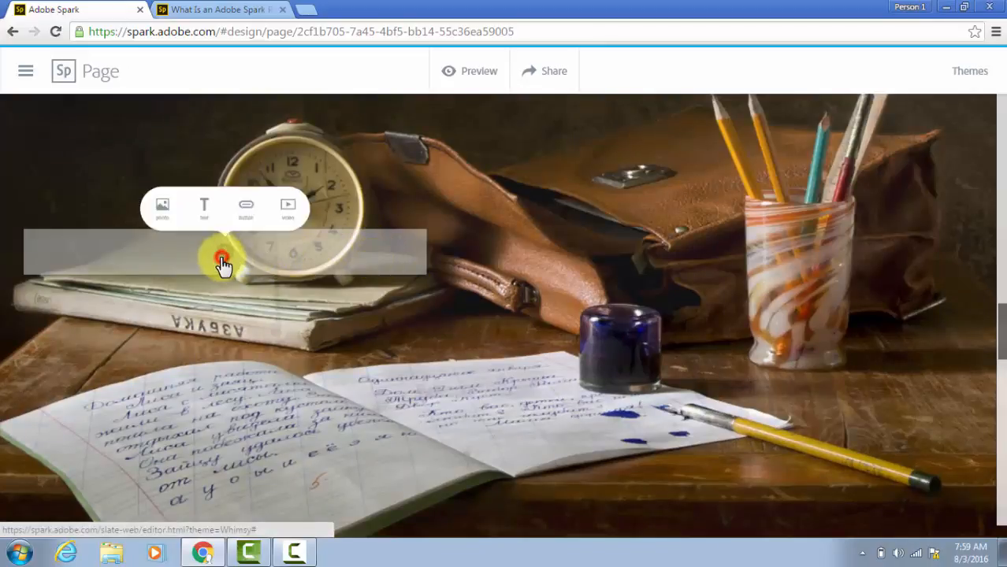
click(191, 203)
text(Picture 1)
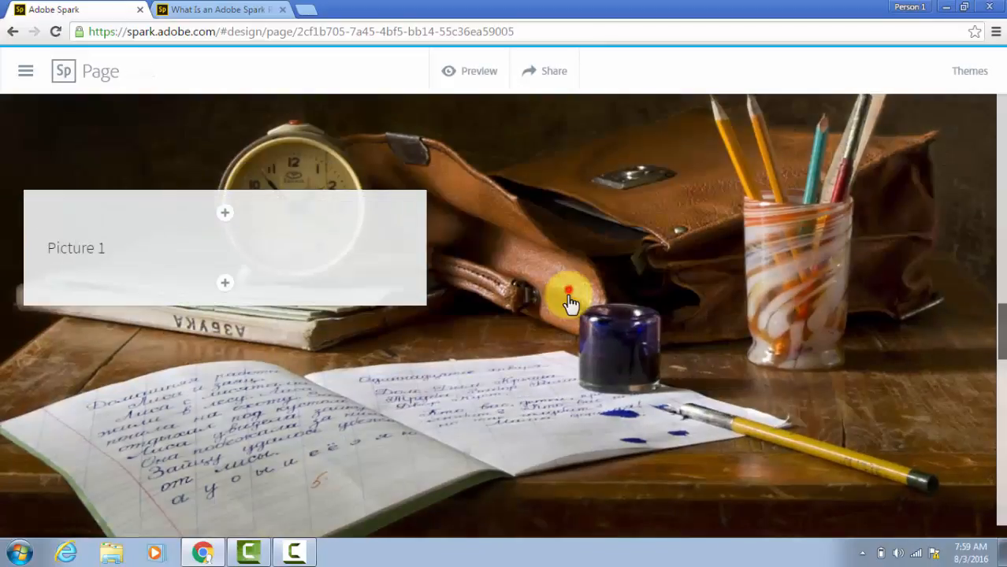
Move the "Picture 1" text box to the right side of the school desk photo
scroll(501, 258, down, 1)
scroll(527, 255, up, 2)
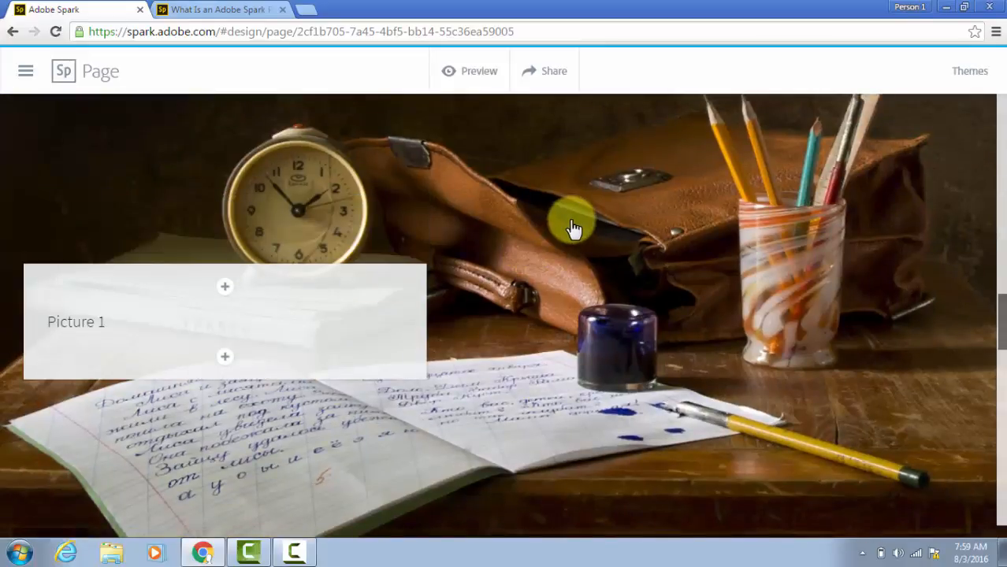
scroll(605, 203, down, 1)
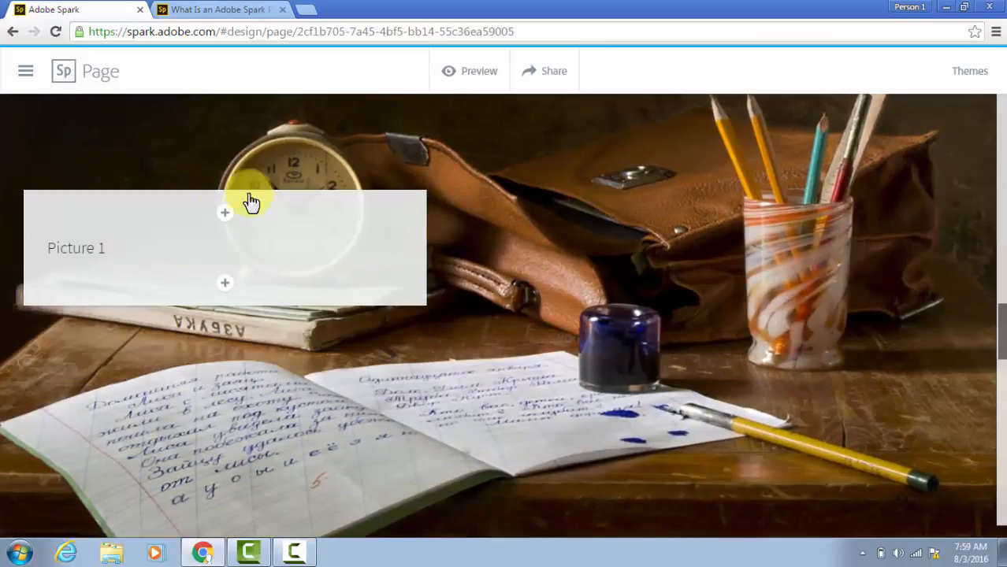
drag(166, 195, 725, 188)
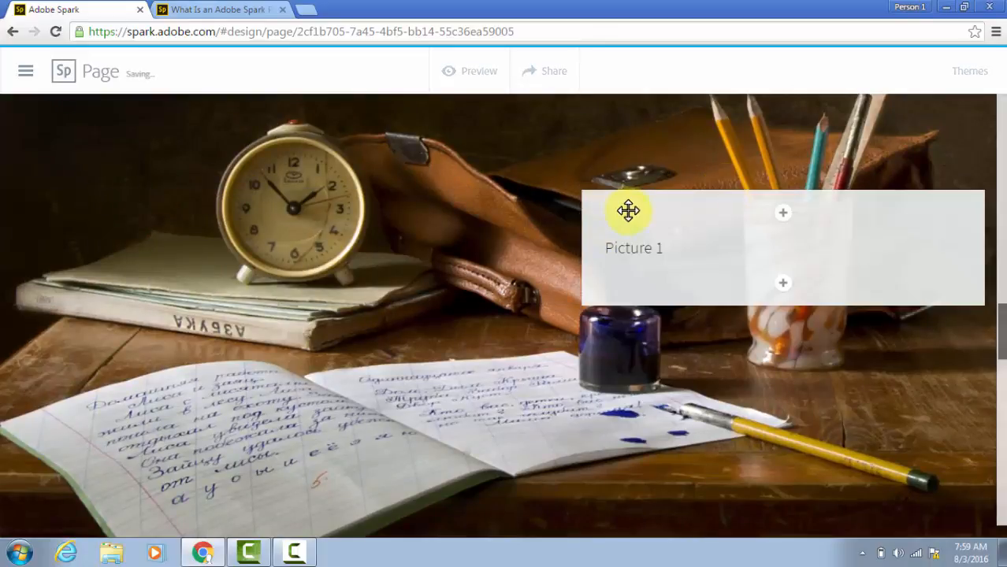
Review the whole page from the title down to the end of the glideshow
scroll(522, 251, up, 3)
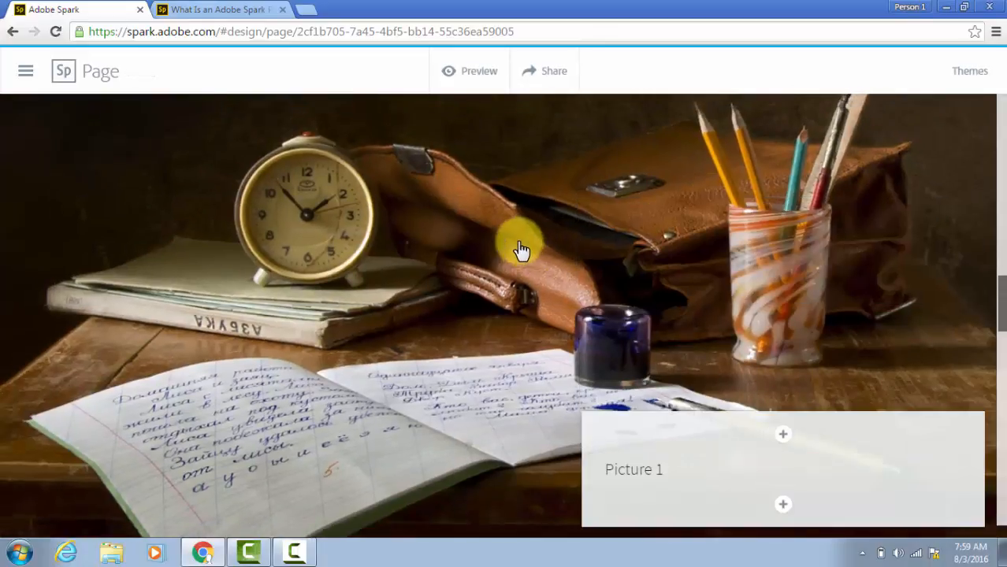
scroll(522, 251, up, 10)
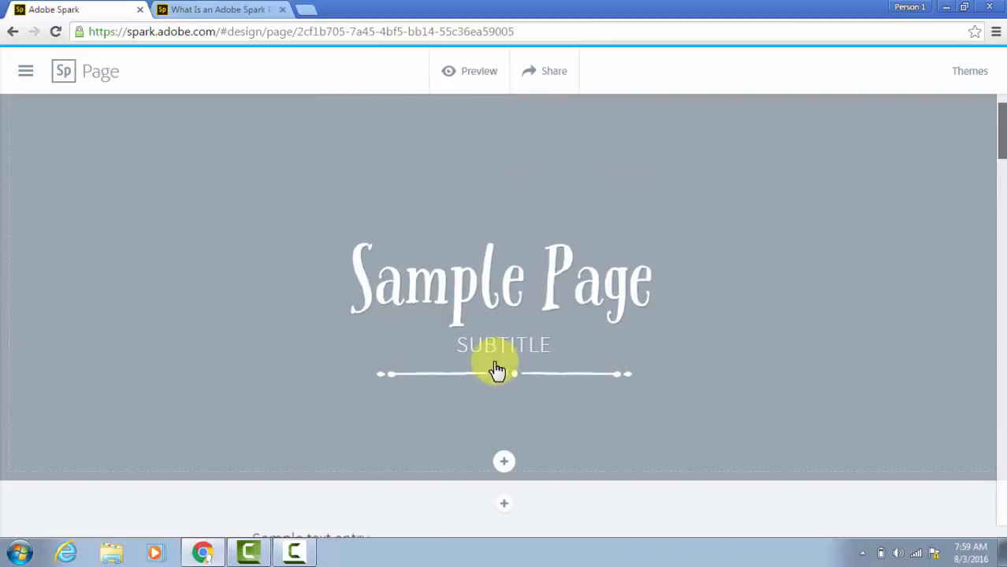
drag(506, 330, 922, 254)
drag(769, 280, 534, 285)
scroll(604, 298, down, 9)
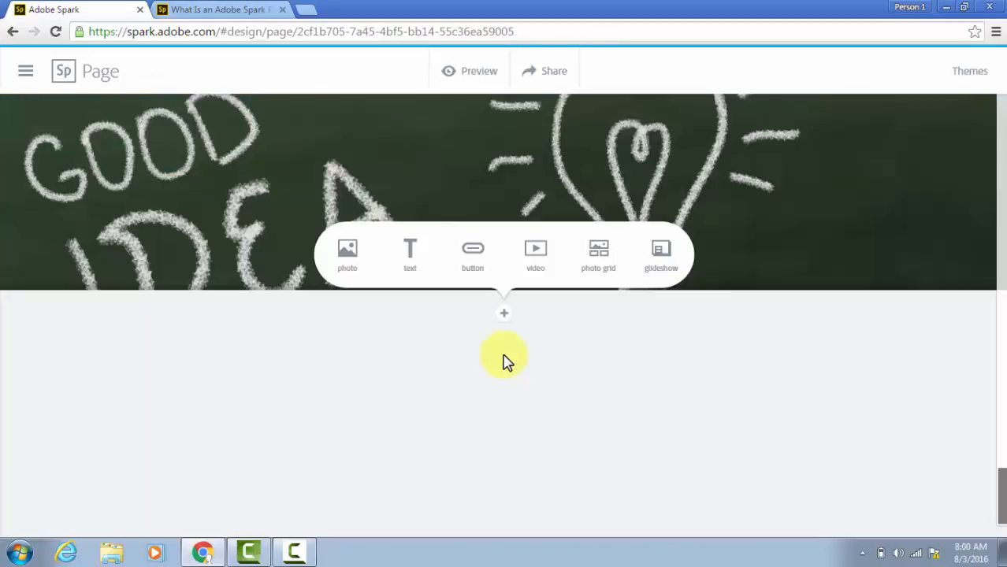
scroll(580, 359, up, 5)
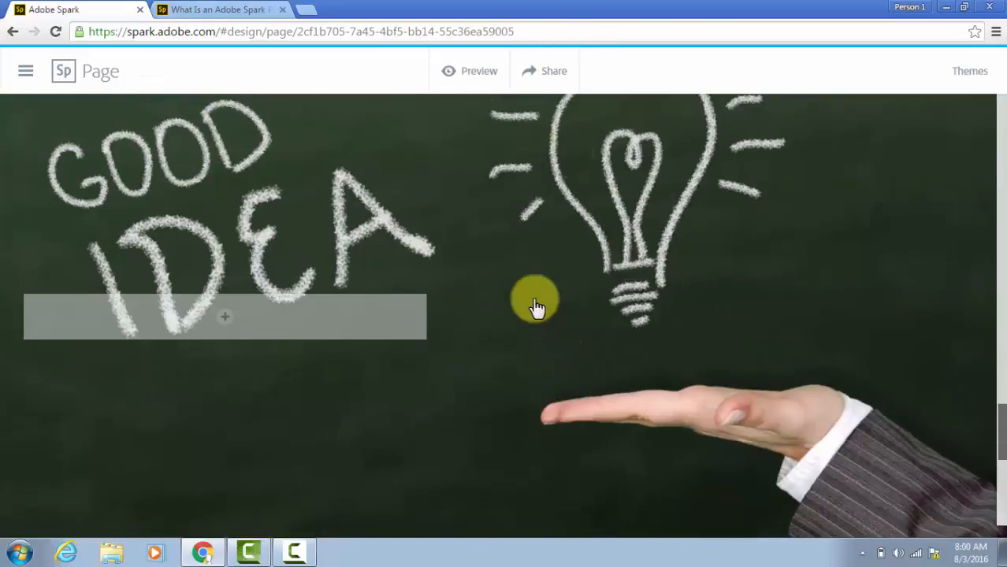
Create a shareable link for the page with Education as its category
click(553, 72)
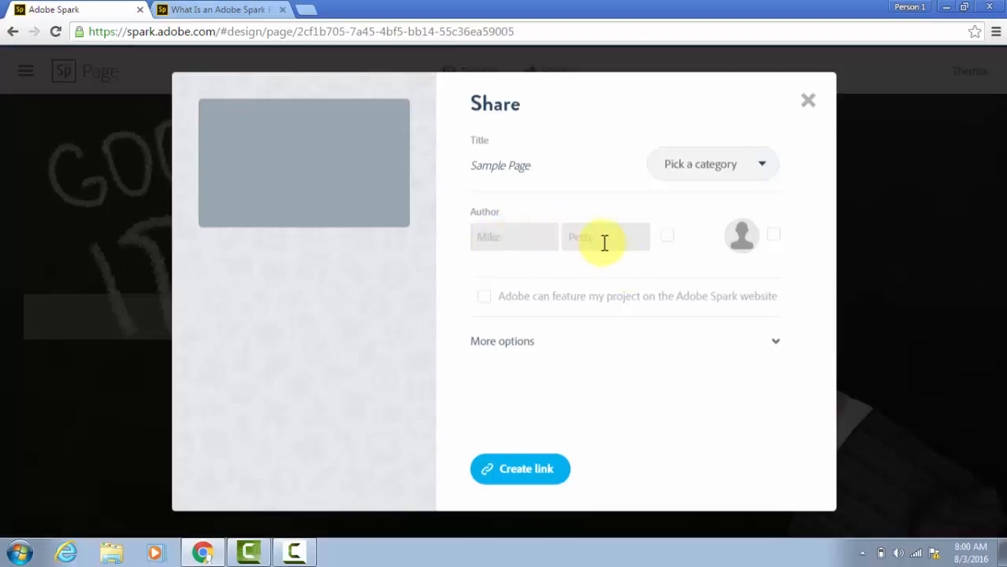
click(731, 170)
click(708, 234)
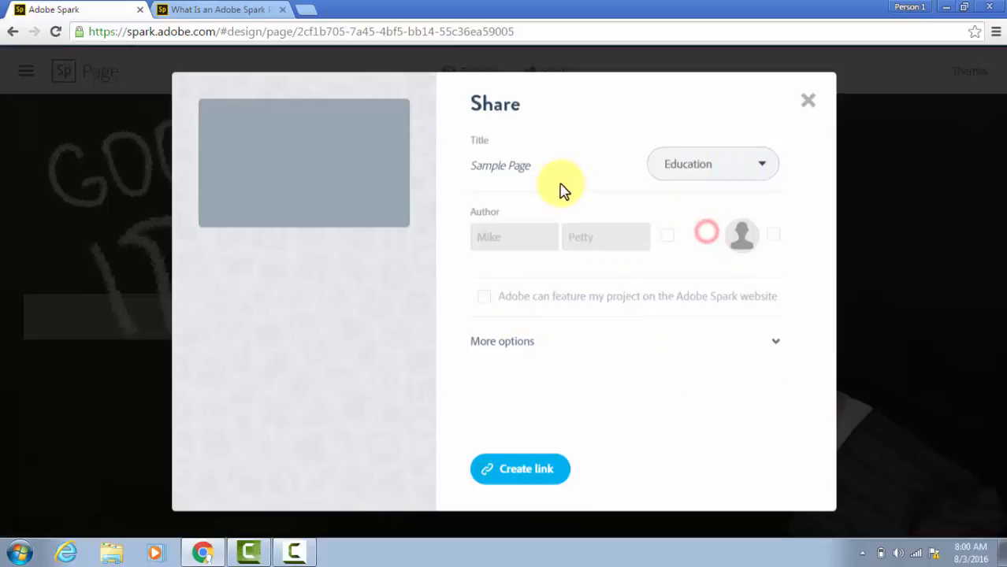
click(523, 471)
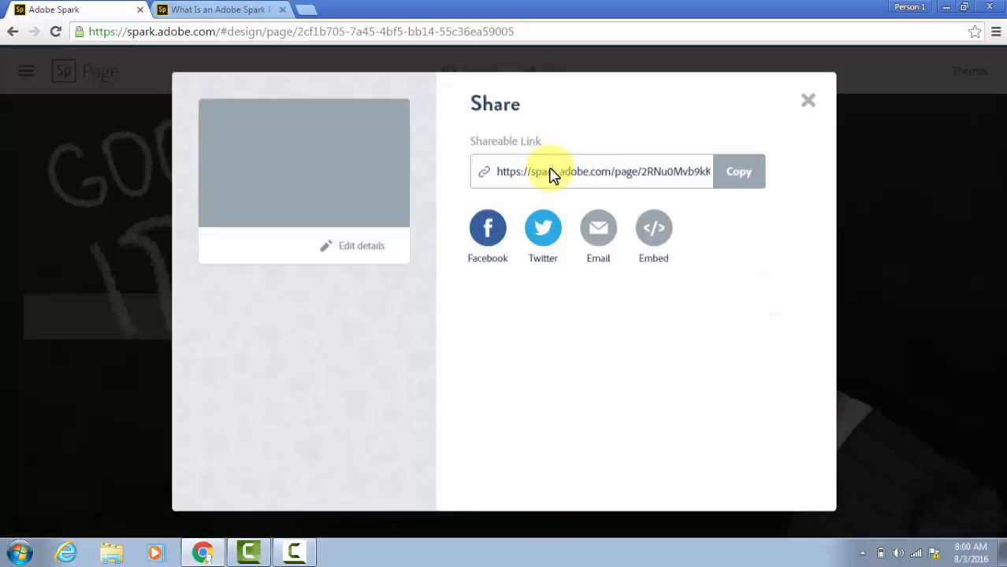
Copy the page's full shareable link
click(552, 174)
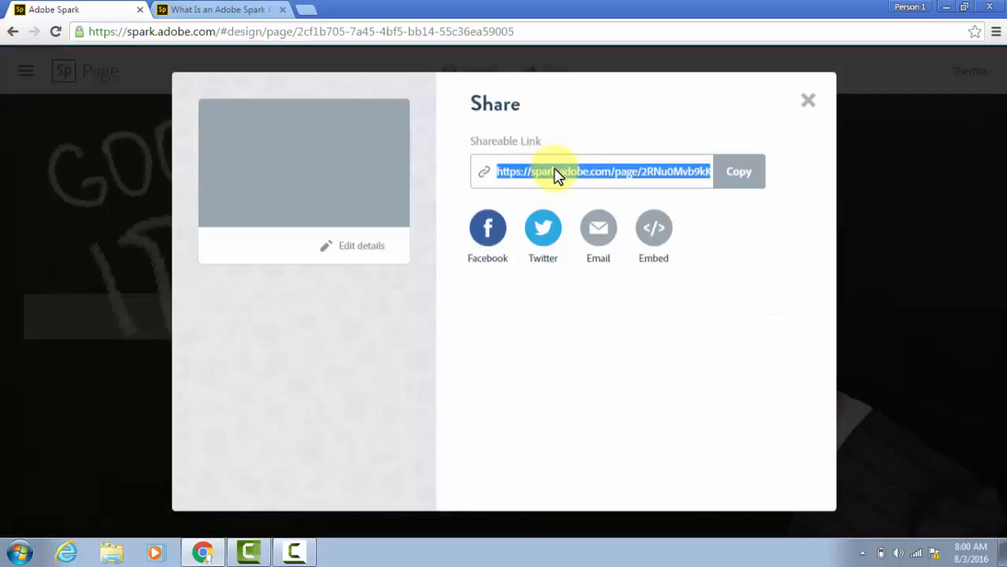
right_click(556, 173)
click(578, 184)
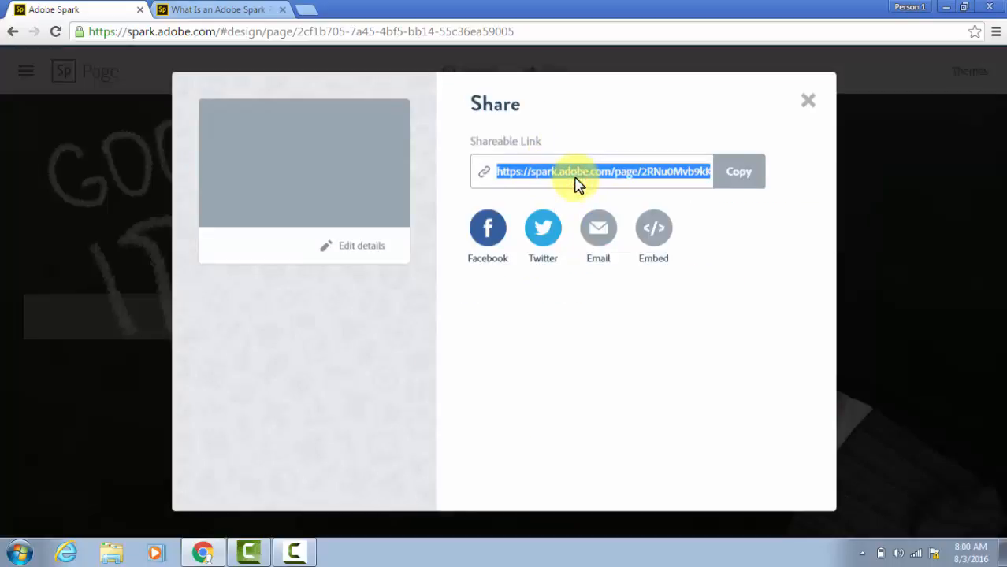